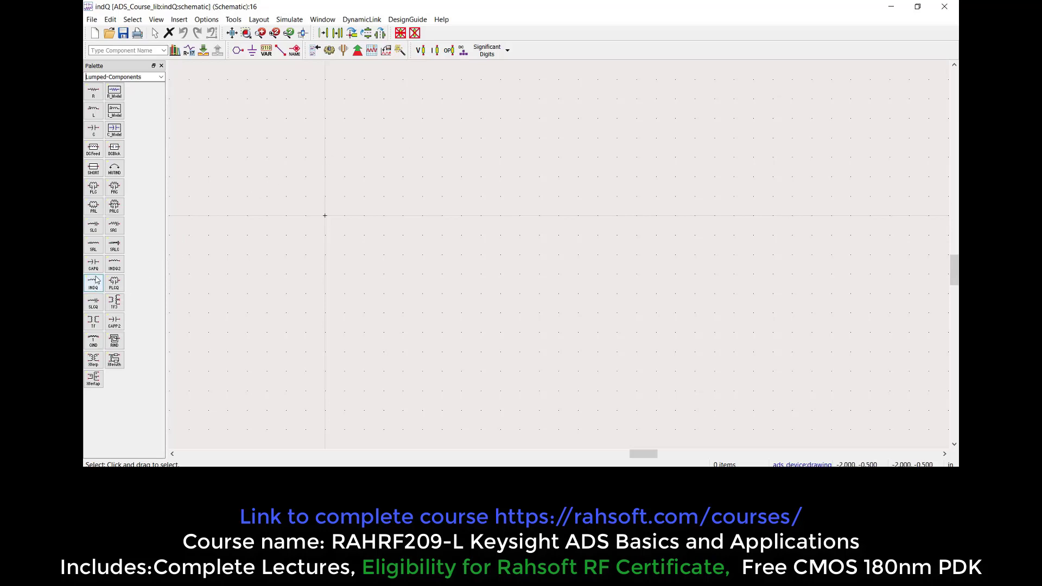
- Place an INDQ inductor L1 from the Lumped-Components palette and rotate it to stand vertically
{"action": "left_click", "coordinate": [161, 77]}
{"action": "scroll", "coordinate": [147, 136], "scroll_direction": "up", "scroll_amount": 3}
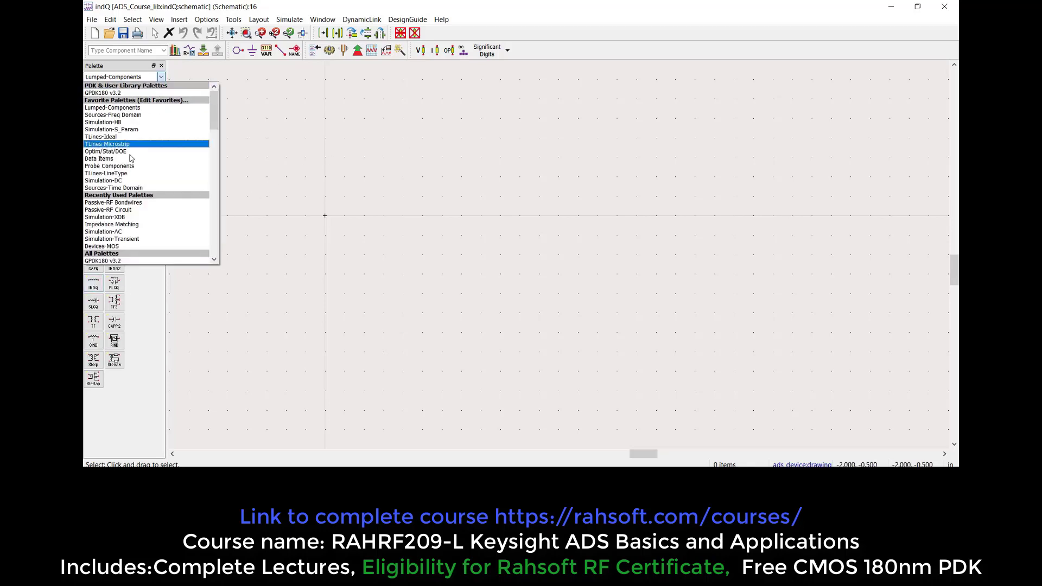
{"action": "left_click", "coordinate": [132, 109]}
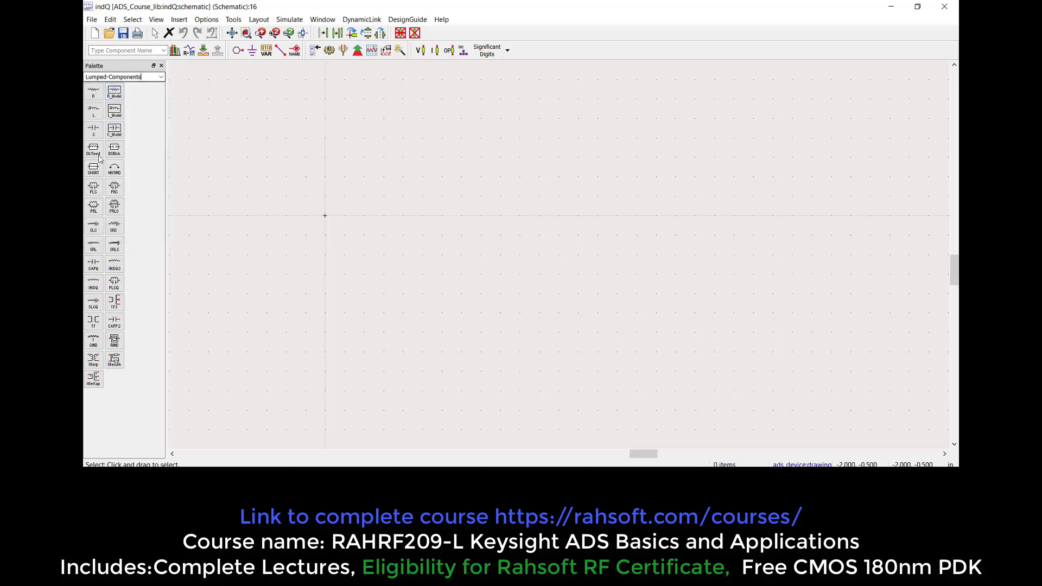
{"action": "left_click", "coordinate": [94, 282]}
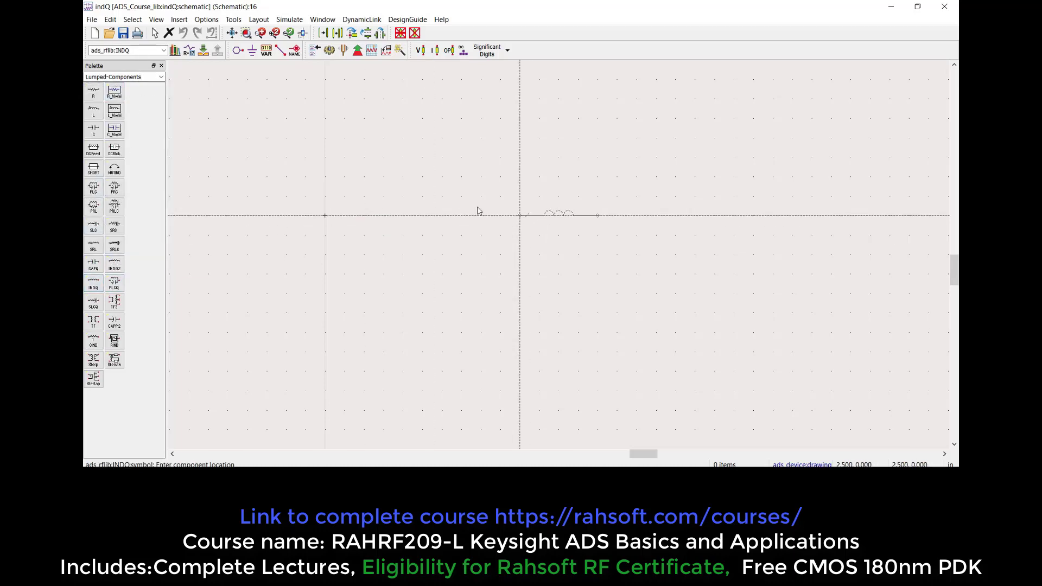
{"action": "left_click", "coordinate": [442, 206]}
{"action": "key", "text": "Escape"}
{"action": "left_click", "coordinate": [506, 206]}
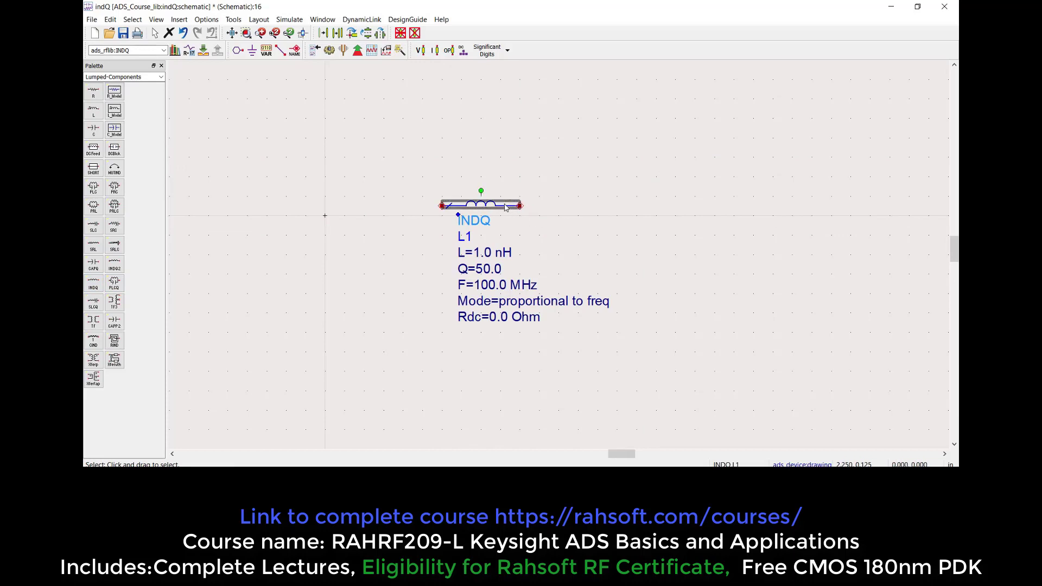
{"action": "key", "text": "ctrl+r"}
{"action": "left_click", "coordinate": [530, 209]}
- Set the inductor's Q to 20 and F to 1000 MHz
{"action": "left_click", "coordinate": [494, 268]}
{"action": "type", "text": "20"}
{"action": "key", "text": "Tab"}
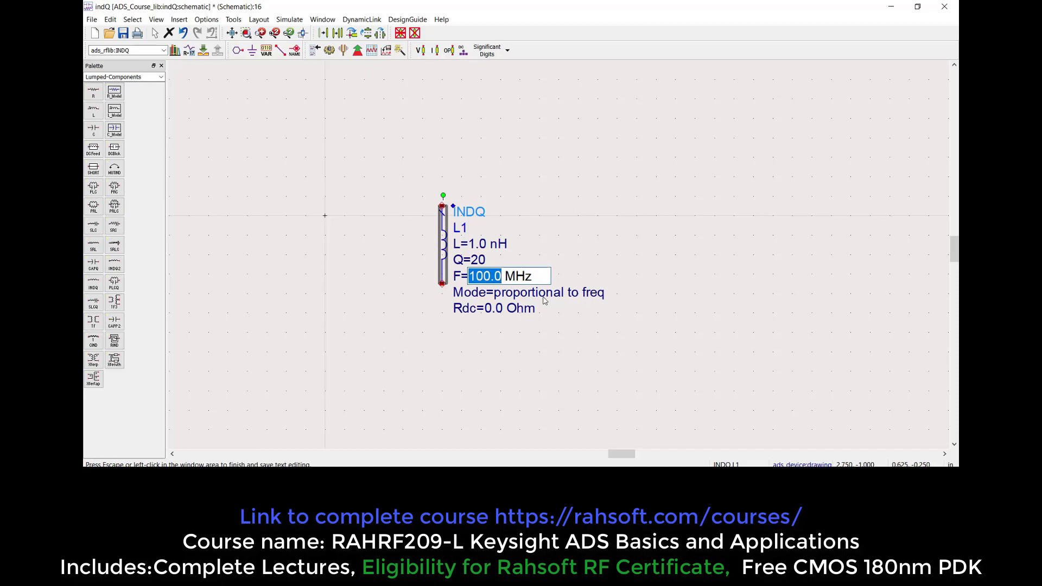
{"action": "type", "text": "1000"}
{"action": "left_click", "coordinate": [687, 265]}
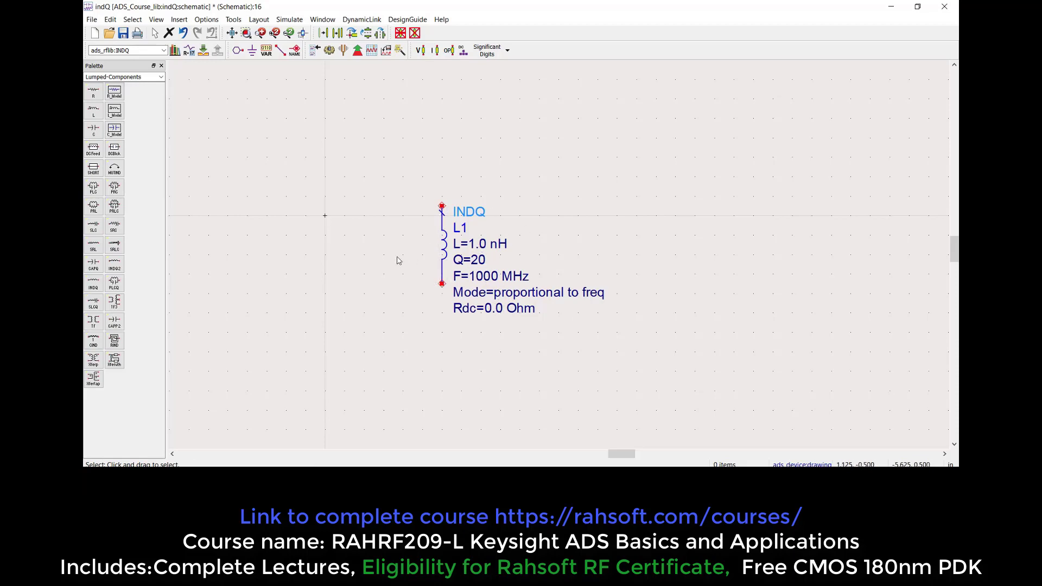
- Pan the schematic to reposition the view around inductor L1
{"action": "left_click_drag", "start_coordinate": [384, 263], "coordinate": [452, 277]}
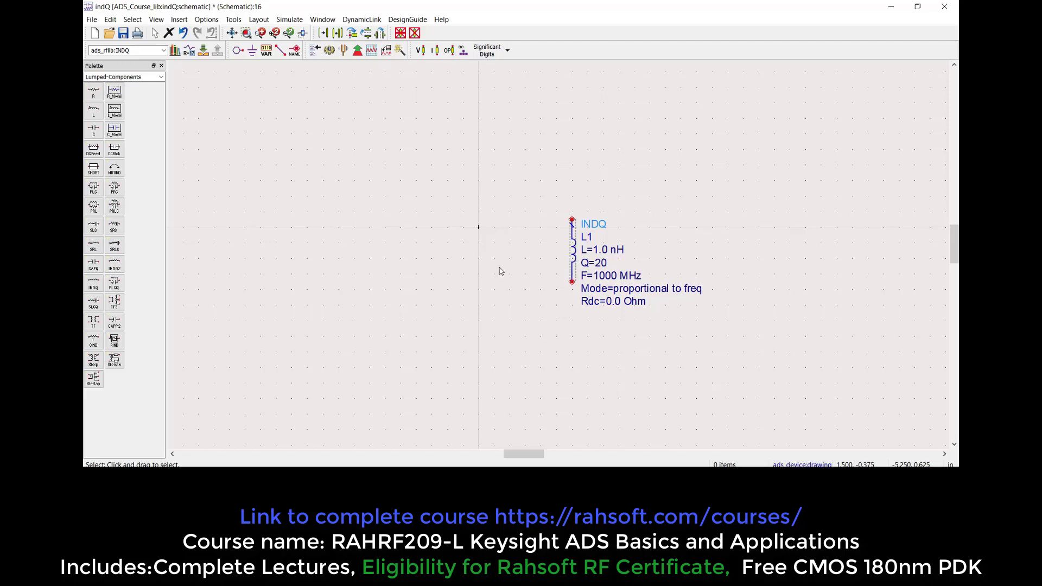
- Place a 50 Ohm Term1 port left of L1 and wire it to the inductor's top pin
{"action": "left_click", "coordinate": [160, 77]}
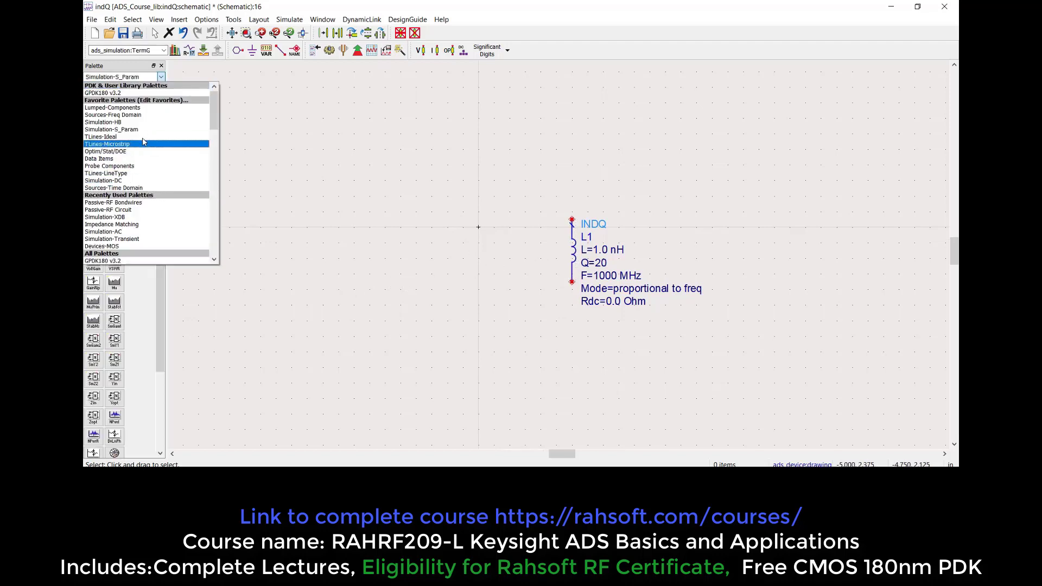
{"action": "left_click", "coordinate": [145, 133]}
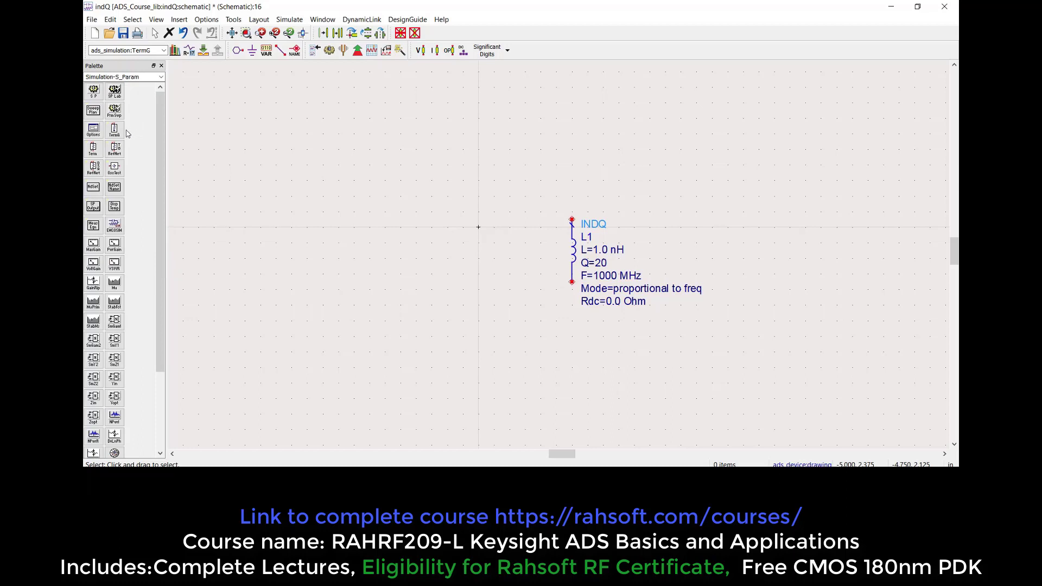
{"action": "left_click", "coordinate": [94, 148]}
{"action": "left_click", "coordinate": [409, 221]}
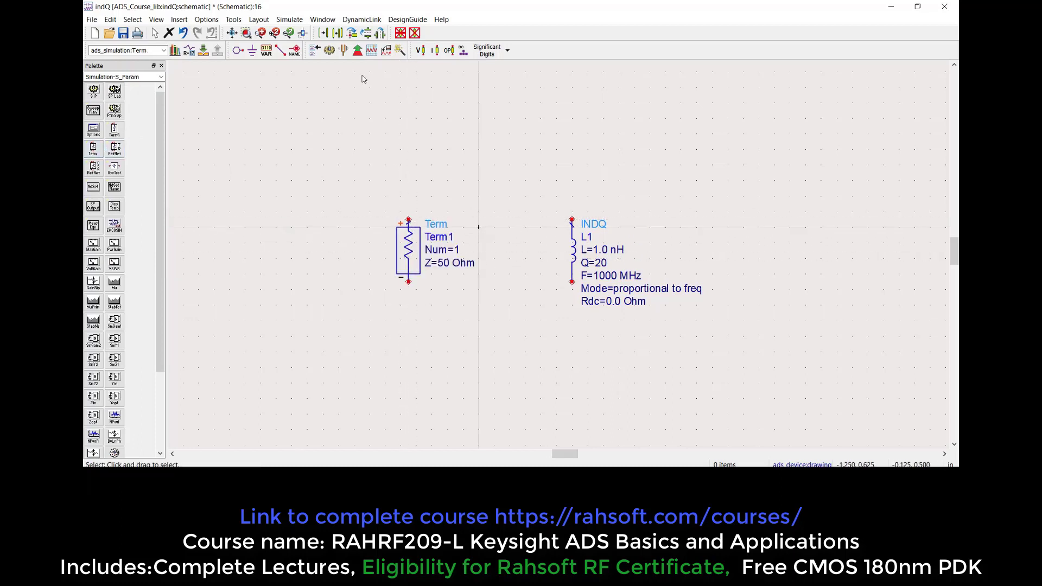
{"action": "key", "text": "ctrl+w"}
{"action": "left_click", "coordinate": [408, 219]}
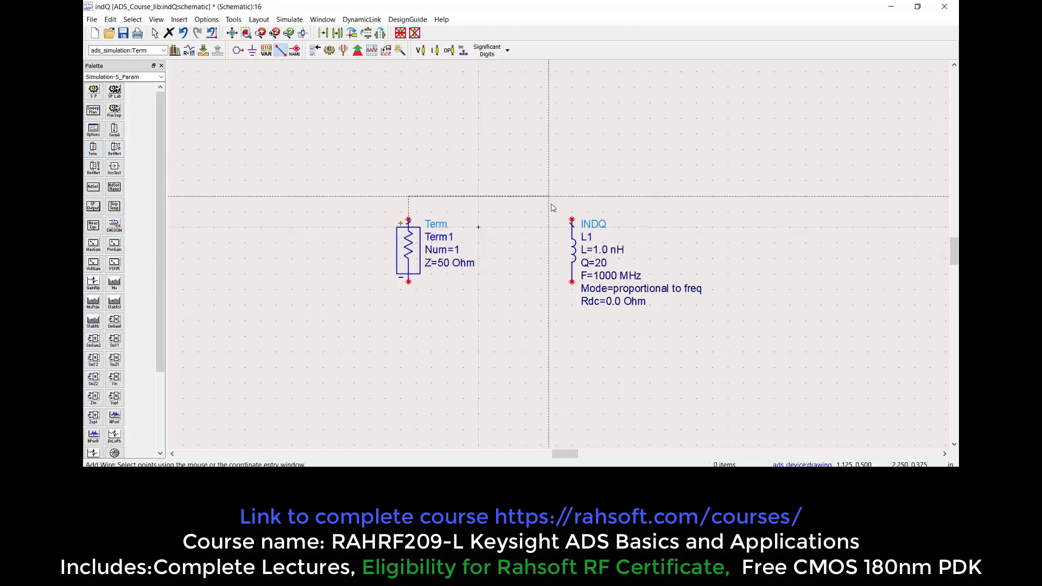
{"action": "left_click", "coordinate": [571, 219]}
{"action": "key", "text": "Escape"}
- Ground Term1 and L1, raise the connecting wire, and save the schematic
{"action": "left_click", "coordinate": [251, 50]}
{"action": "left_click_drag", "start_coordinate": [408, 282], "coordinate": [408, 304]}
{"action": "left_click", "coordinate": [251, 50]}
{"action": "left_click_drag", "start_coordinate": [572, 282], "coordinate": [572, 305]}
{"action": "key", "text": "Escape"}
{"action": "left_click_drag", "start_coordinate": [493, 226], "coordinate": [491, 202]}
{"action": "left_click", "coordinate": [123, 33]}
- Place an S-parameter controller SP1 at the upper left of the schematic
{"action": "left_click", "coordinate": [93, 91]}
{"action": "left_click", "coordinate": [235, 109]}
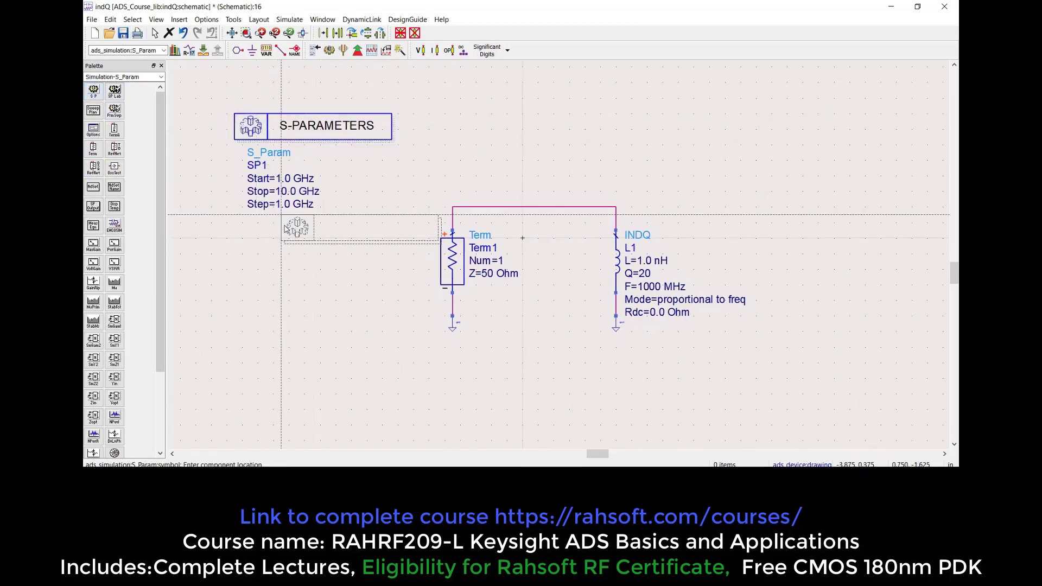
{"action": "key", "text": "Escape"}
- Set SP1's sweep to Start 0.1 GHz, Stop 2 GHz, Step 0.1 GHz, and save
{"action": "double_click", "coordinate": [287, 179]}
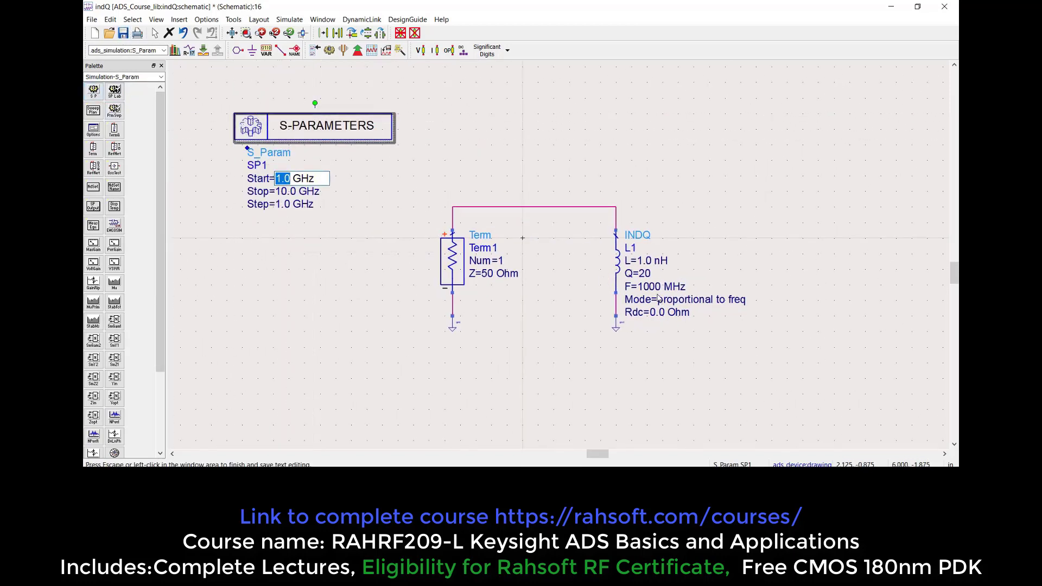
{"action": "type", "text": "500"}
{"action": "key", "text": "BackSpace"}
{"action": "key", "text": "BackSpace"}
{"action": "key", "text": "BackSpace"}
{"action": "type", "text": "0.500"}
{"action": "key", "text": "BackSpace"}
{"action": "key", "text": "BackSpace"}
{"action": "key", "text": "BackSpace"}
{"action": "type", "text": "1"}
{"action": "key", "text": "Tab"}
{"action": "type", "text": "2"}
{"action": "key", "text": "Tab"}
{"action": "type", "text": "0.1"}
{"action": "left_click", "coordinate": [293, 262]}
{"action": "left_click", "coordinate": [123, 33]}
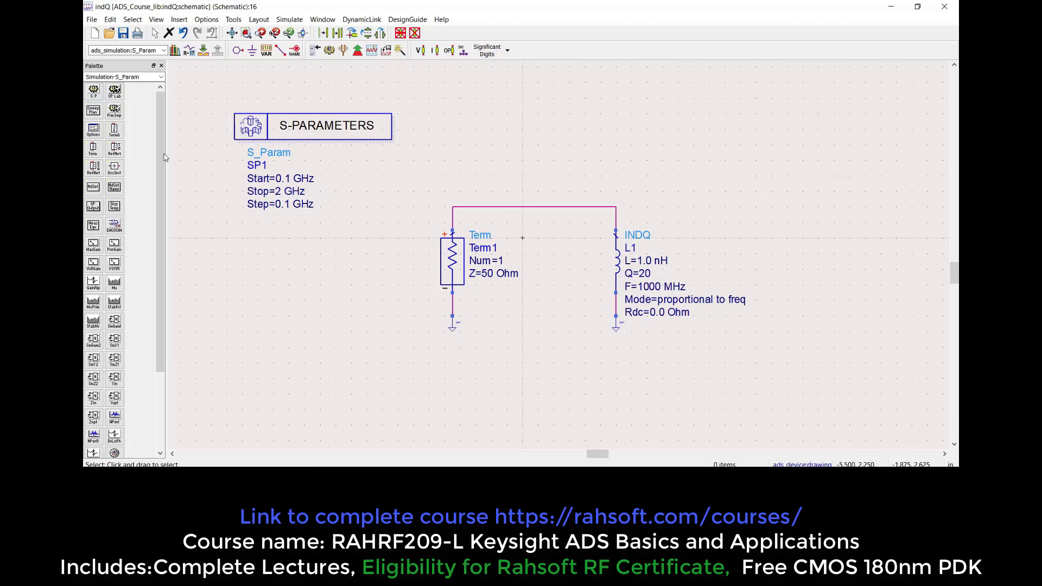
{"action": "scroll", "coordinate": [287, 280], "scroll_direction": "down", "scroll_amount": 1}
{"action": "scroll", "coordinate": [313, 272], "scroll_direction": "up", "scroll_amount": 1}
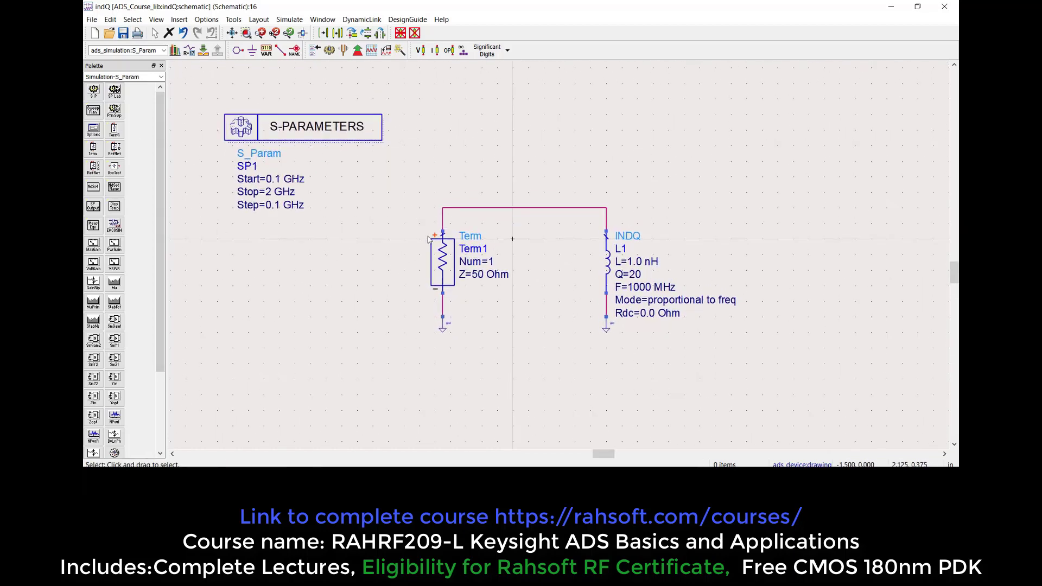
- Tick Z-parameters in SP1's Parameters tab, apply, and save the schematic
{"action": "double_click", "coordinate": [310, 135]}
{"action": "left_click", "coordinate": [174, 74]}
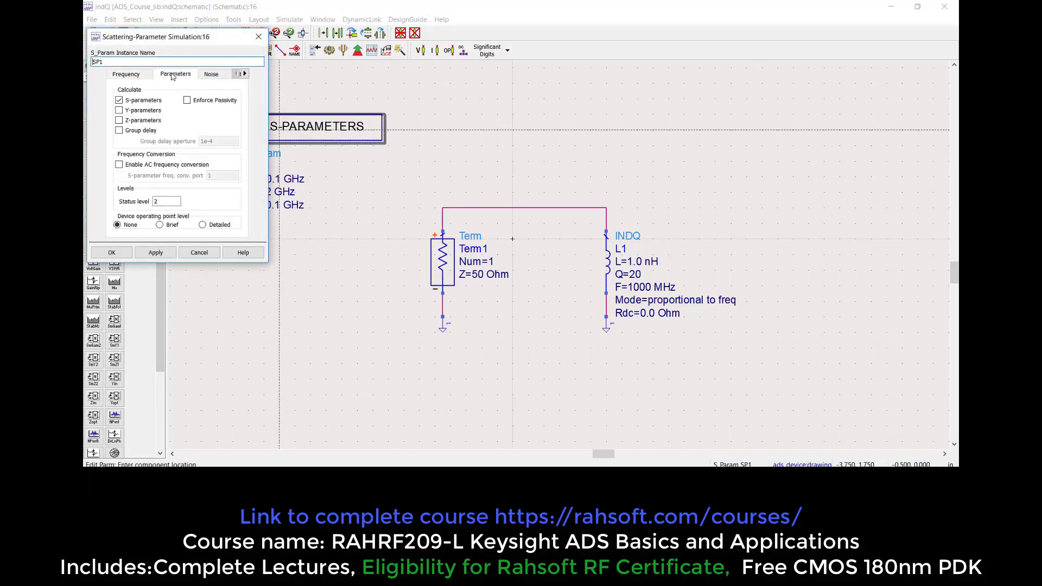
{"action": "left_click", "coordinate": [118, 120]}
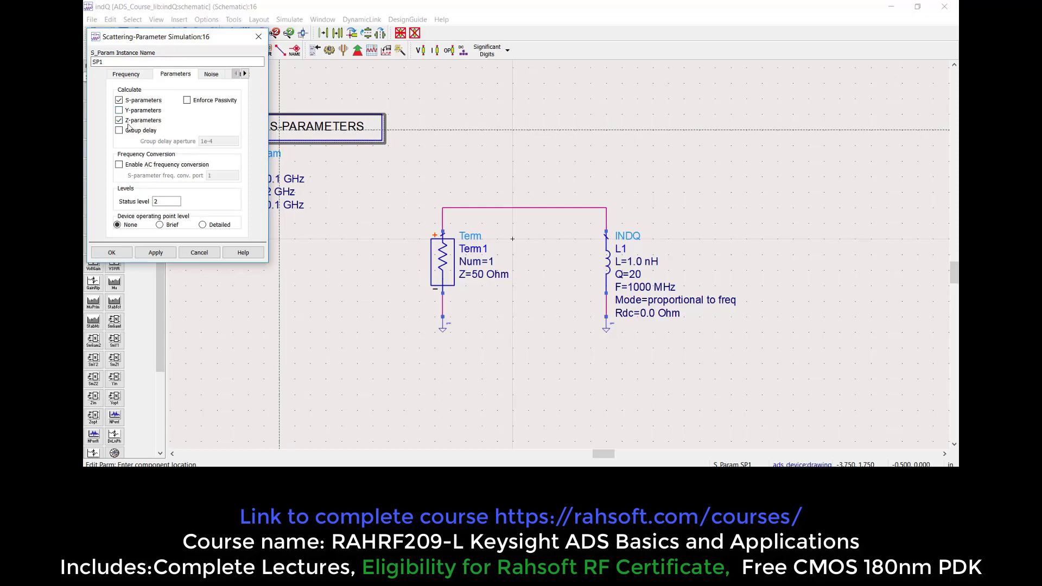
{"action": "left_click", "coordinate": [157, 252]}
{"action": "left_click", "coordinate": [121, 257]}
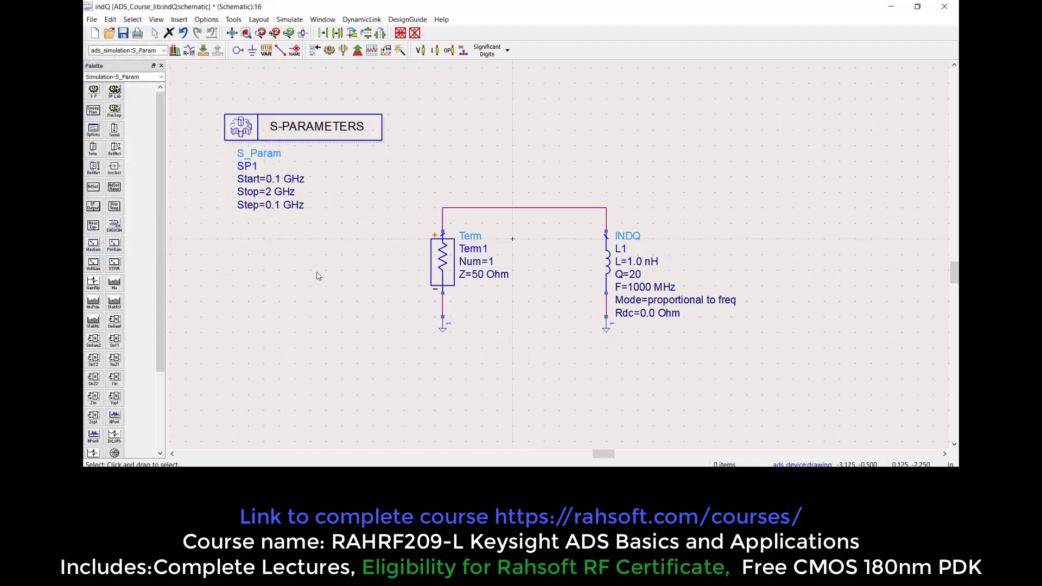
{"action": "left_click", "coordinate": [125, 35]}
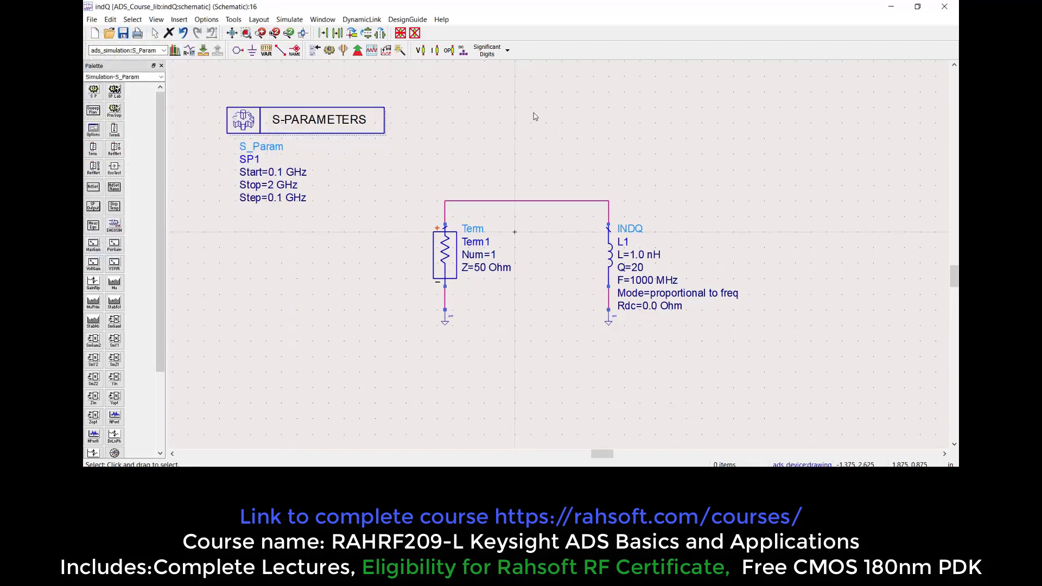
- Run the S-parameter simulation and maximize the resulting data display window
{"action": "left_click", "coordinate": [328, 51]}
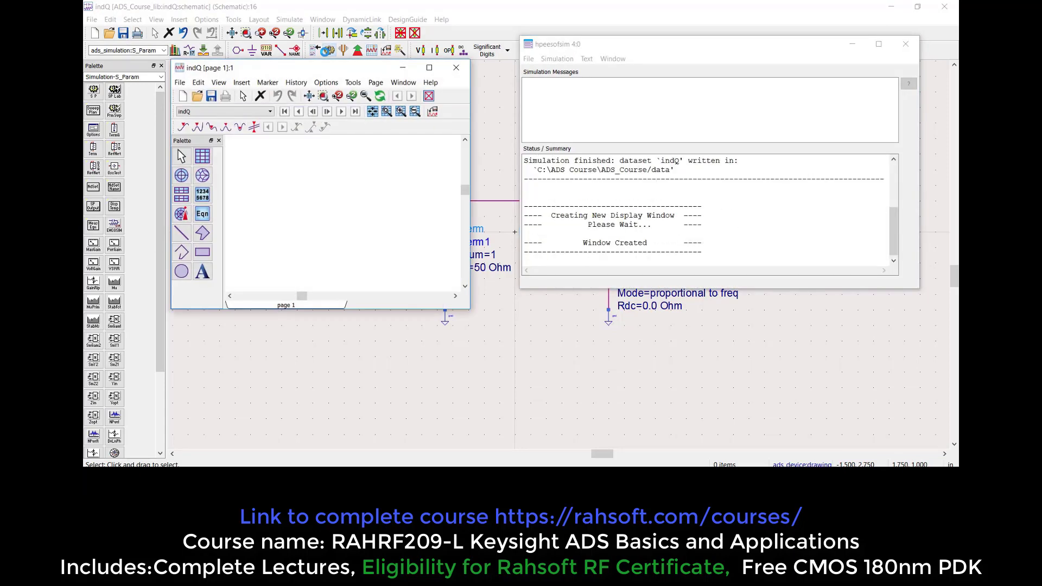
{"action": "left_click_drag", "start_coordinate": [648, 46], "coordinate": [683, 51]}
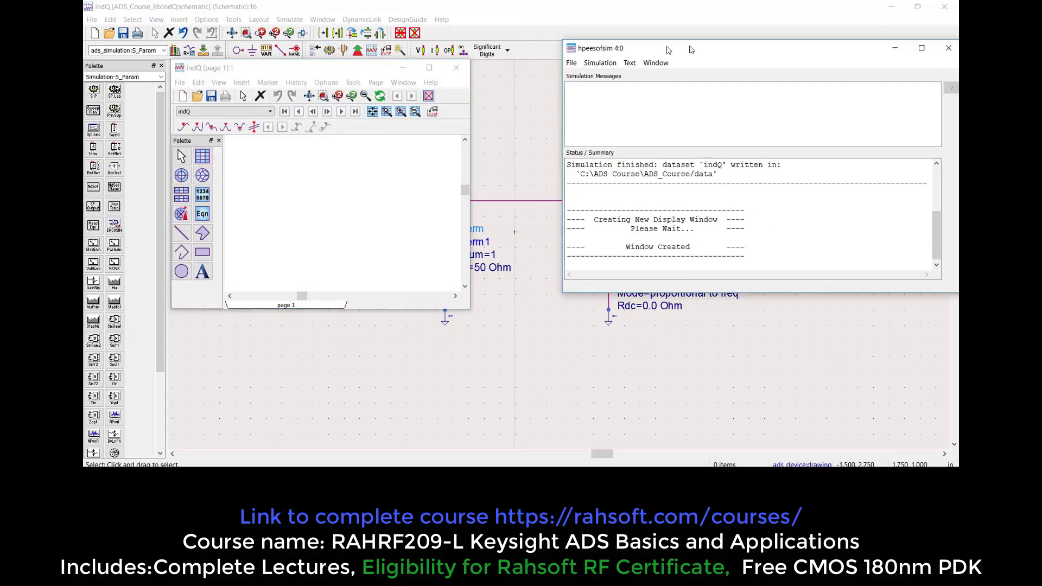
{"action": "left_click_drag", "start_coordinate": [377, 71], "coordinate": [410, 70]}
{"action": "left_click", "coordinate": [461, 68]}
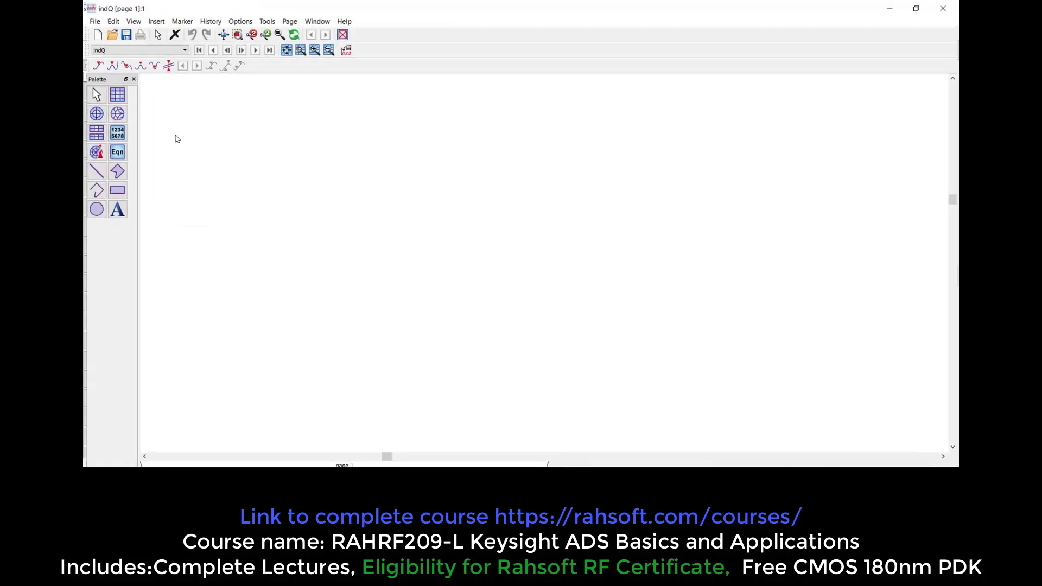
- Add a rectangular plot of the real part of Z(1,1) versus frequency
{"action": "left_click", "coordinate": [121, 94]}
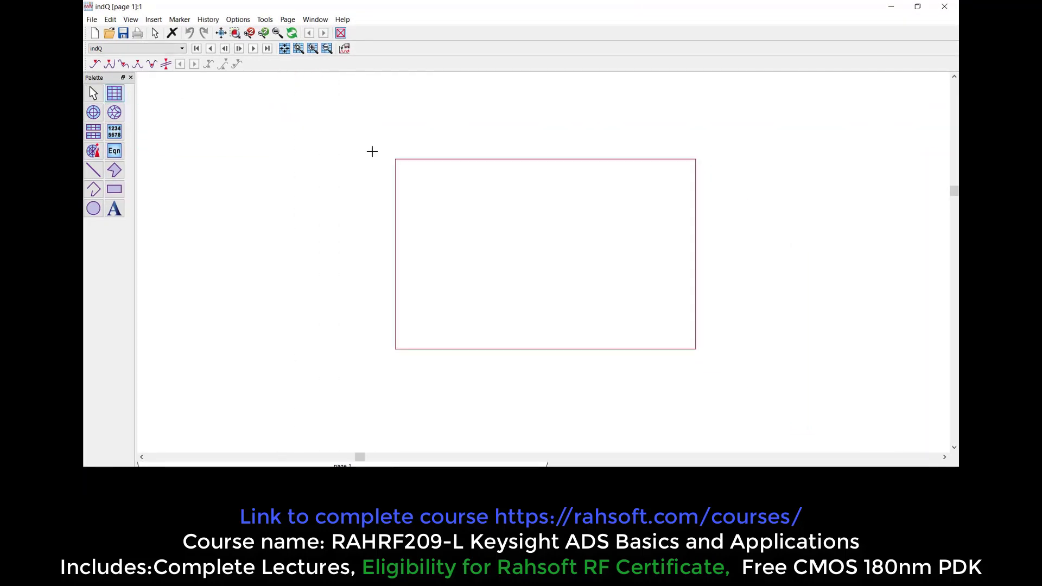
{"action": "left_click", "coordinate": [401, 167]}
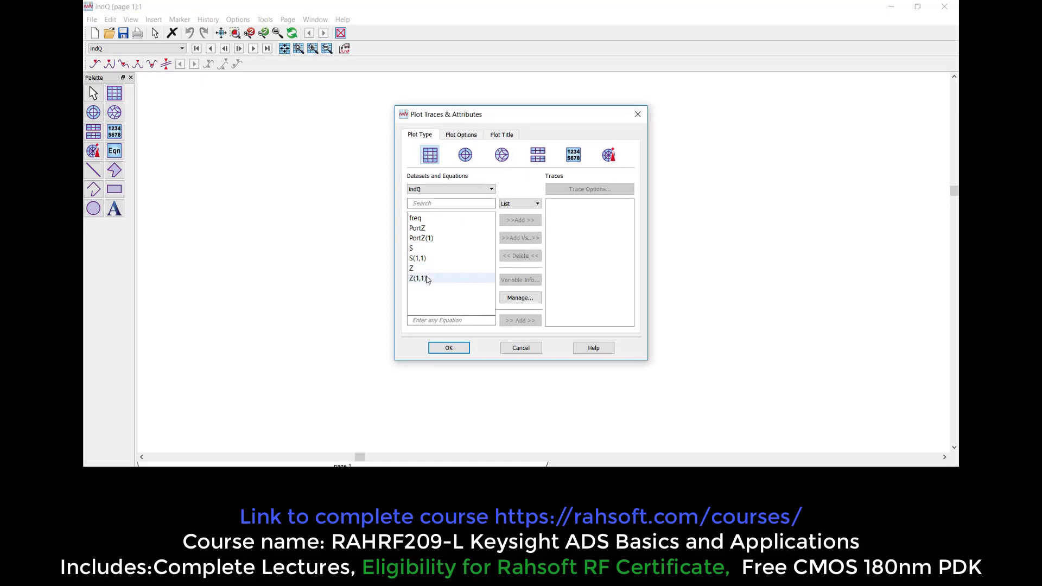
{"action": "left_click", "coordinate": [428, 278]}
{"action": "left_click", "coordinate": [519, 220]}
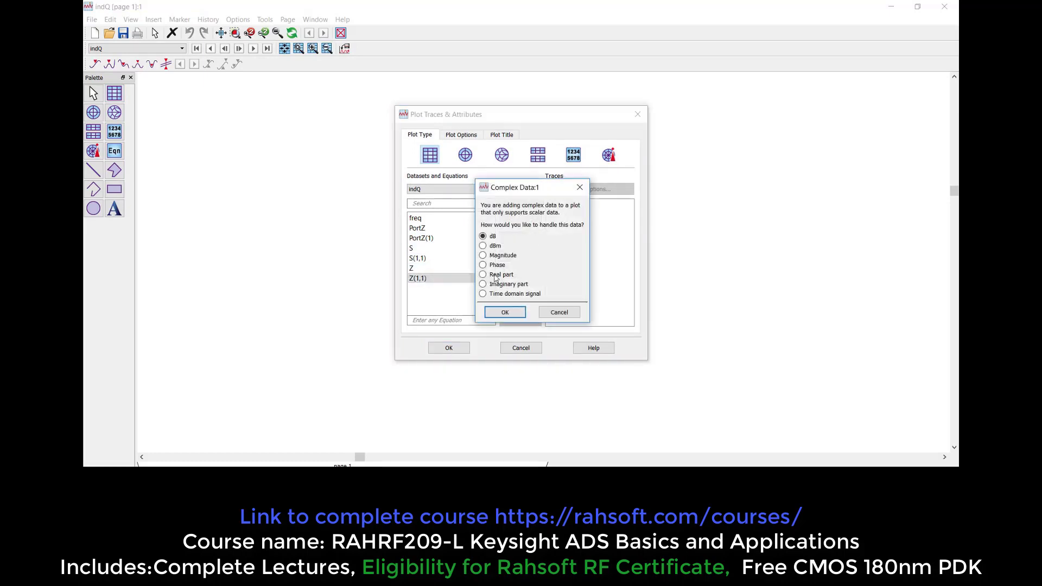
{"action": "left_click", "coordinate": [491, 275]}
{"action": "left_click", "coordinate": [504, 311]}
{"action": "left_click", "coordinate": [448, 348]}
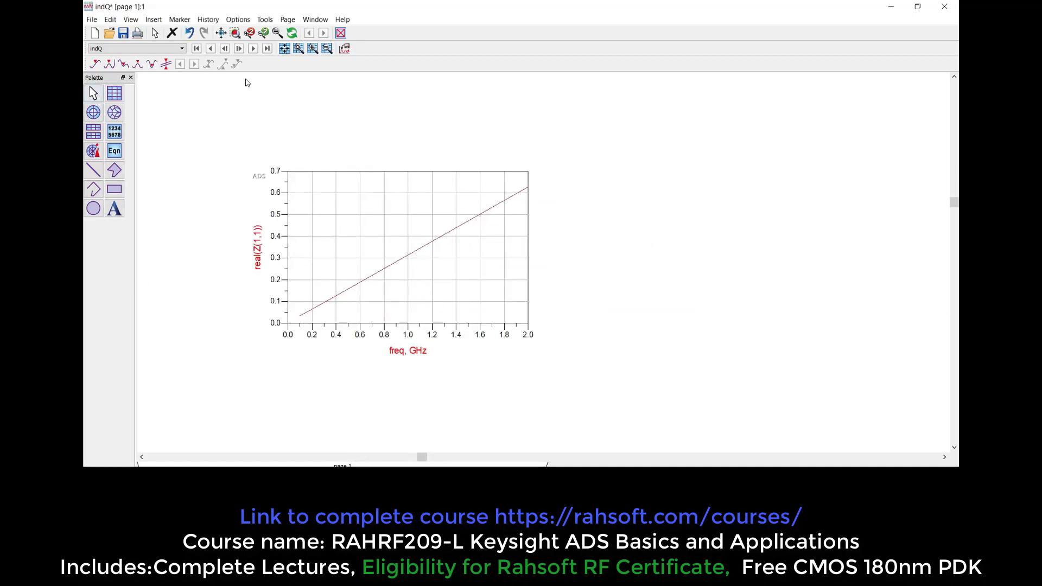
- Add a second rectangular plot right of the first showing imag(Z(1,1))
{"action": "left_click", "coordinate": [114, 93]}
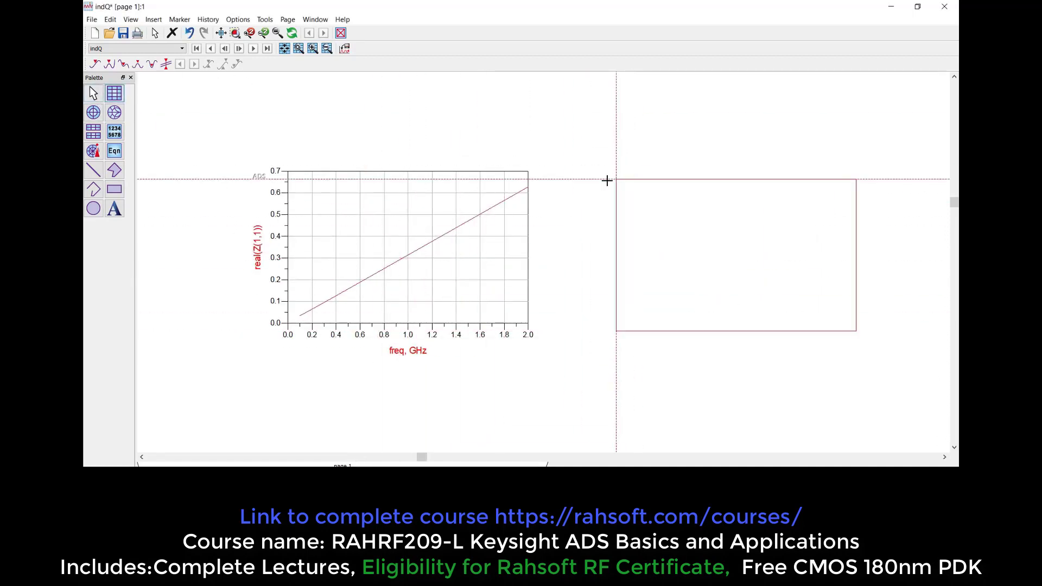
{"action": "left_click", "coordinate": [597, 177]}
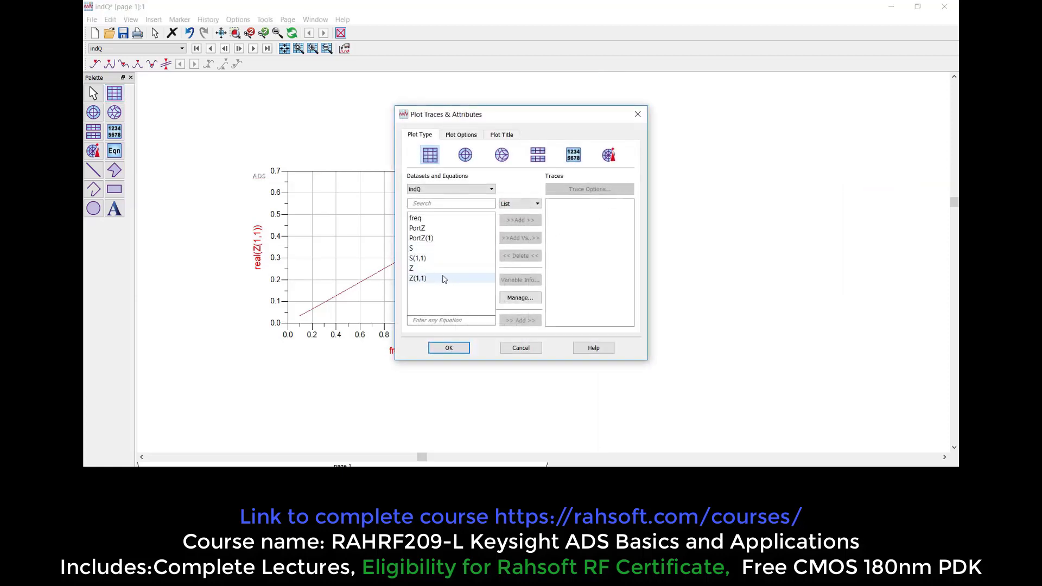
{"action": "left_click", "coordinate": [444, 279]}
{"action": "left_click", "coordinate": [520, 220]}
{"action": "left_click", "coordinate": [497, 284]}
{"action": "left_click", "coordinate": [505, 312]}
{"action": "key", "text": "Return"}
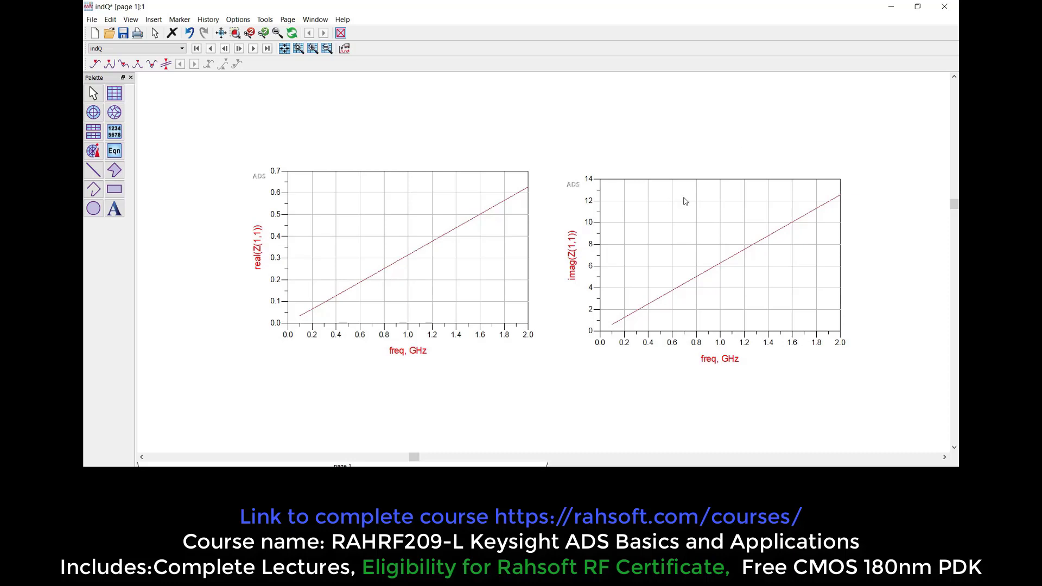
{"action": "left_click_drag", "start_coordinate": [574, 271], "coordinate": [590, 255]}
- Change the right plot's trace to imag(Z(1,1))/(2*3.1416*freq)
{"action": "double_click", "coordinate": [590, 254]}
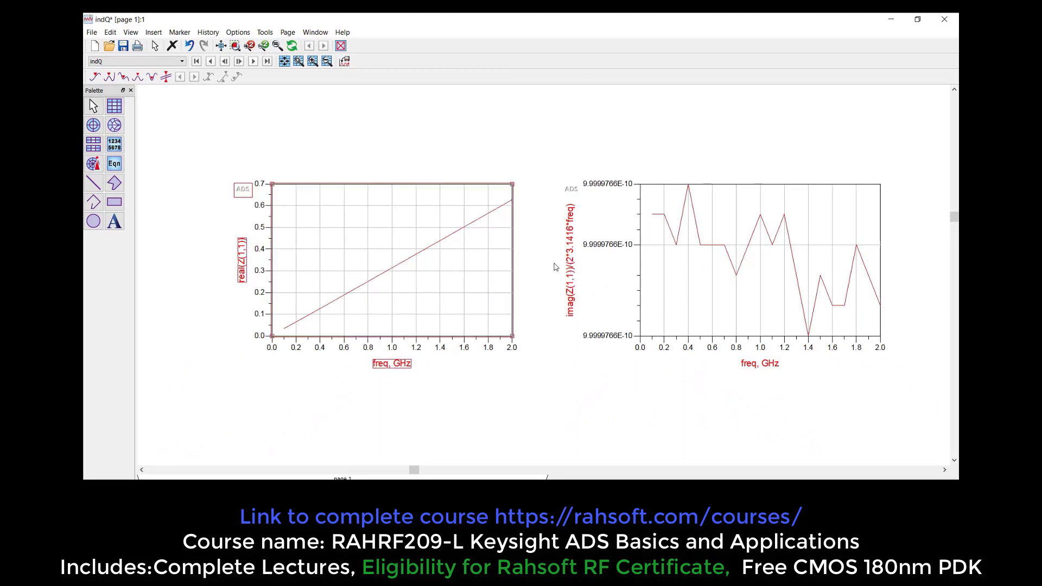
- Prefix the right plot's expression with 1e9* to read inductance in nH
{"action": "double_click", "coordinate": [573, 273]}
{"action": "left_click", "coordinate": [525, 264]}
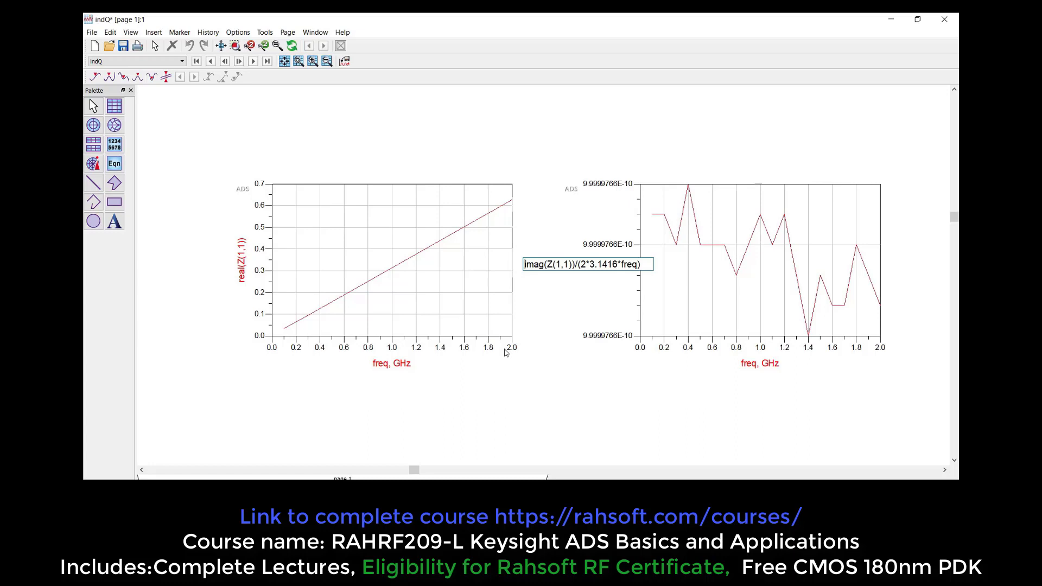
{"action": "type", "text": "1e9"}
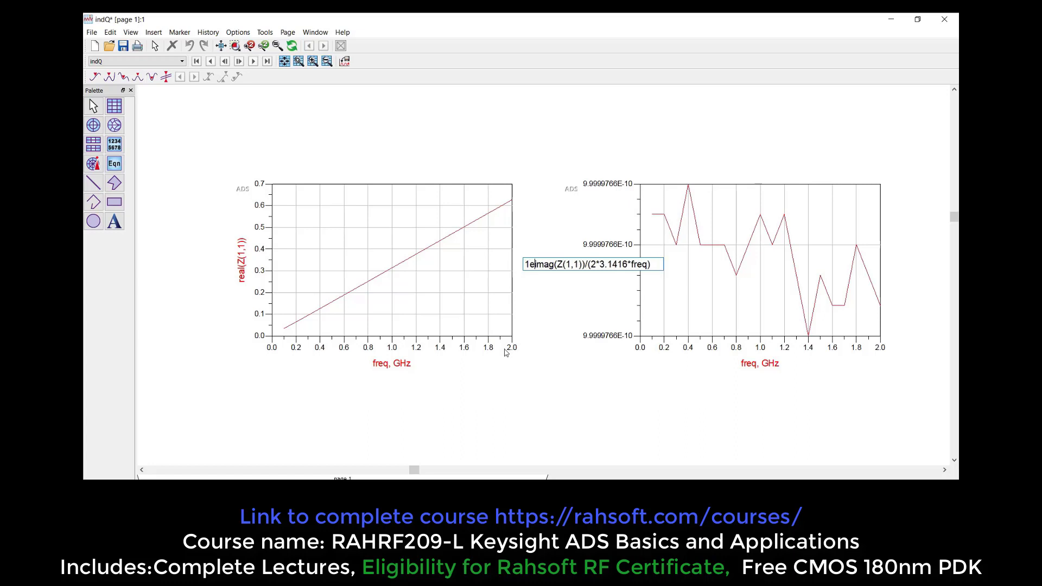
{"action": "type", "text": "*"}
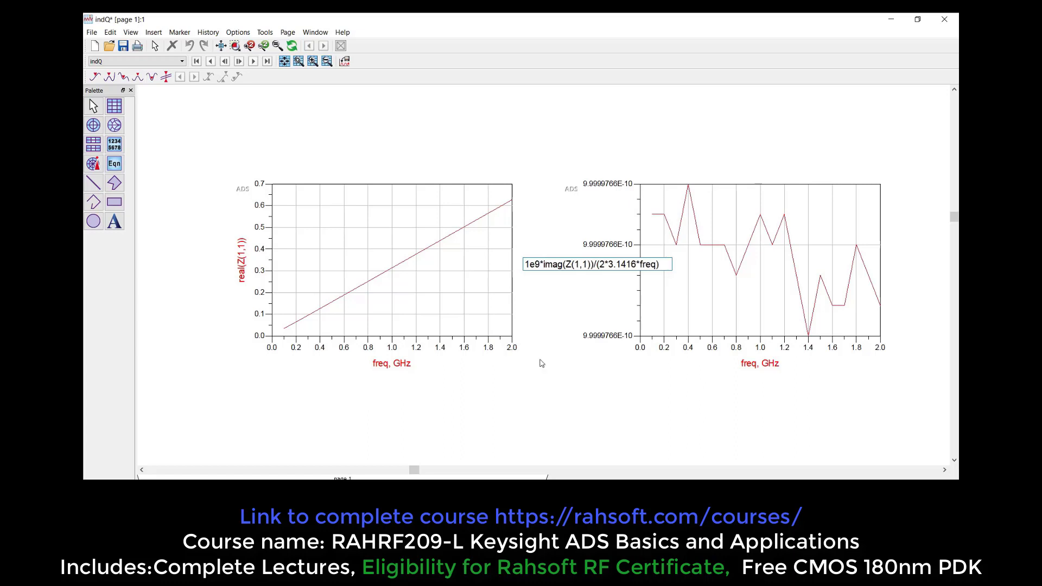
{"action": "left_click", "coordinate": [541, 282]}
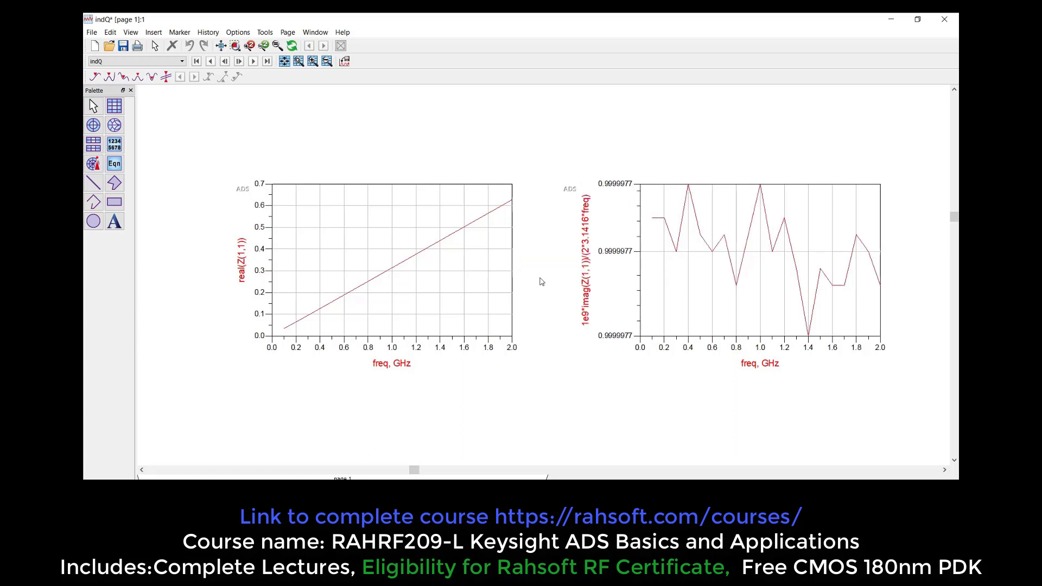
{"action": "left_click_drag", "start_coordinate": [476, 286], "coordinate": [460, 286]}
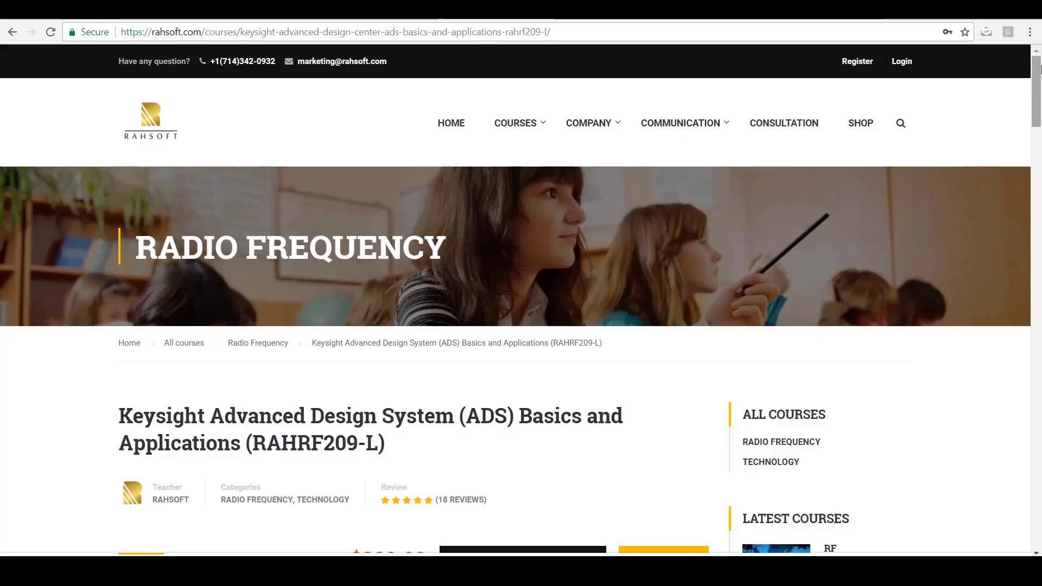
{"action": "left_click_drag", "start_coordinate": [1040, 68], "coordinate": [1039, 298]}
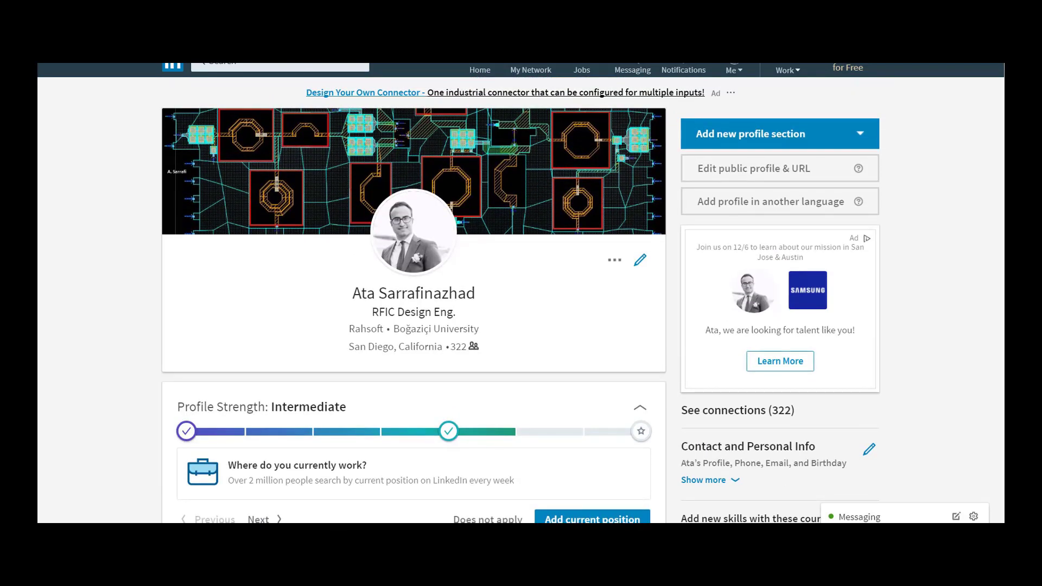
- Scroll through the LinkedIn profiles and their Experience sections
{"action": "scroll", "coordinate": [521, 299], "scroll_direction": "down", "scroll_amount": 3}
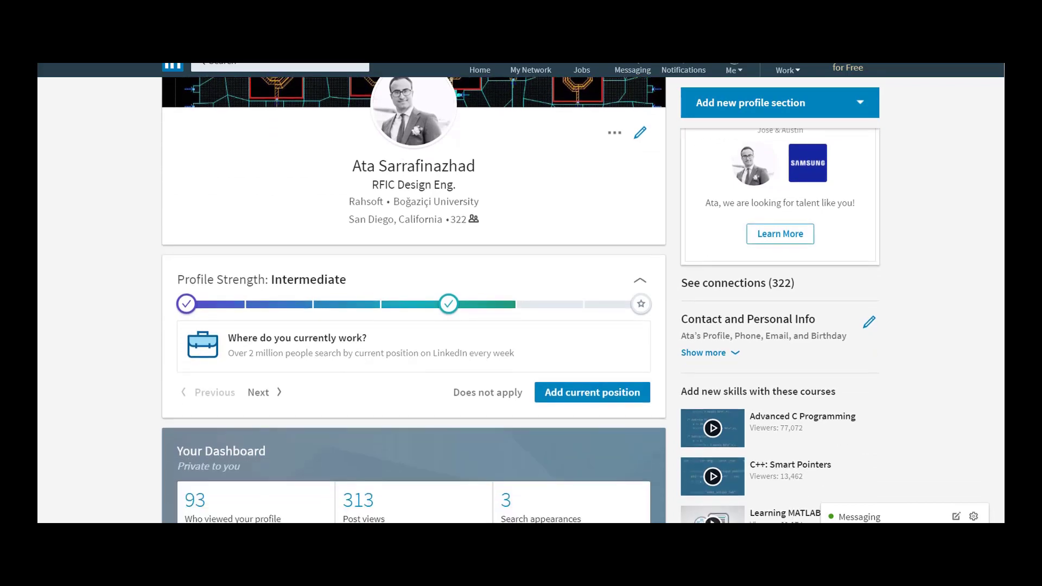
{"action": "scroll", "coordinate": [520, 299], "scroll_direction": "down", "scroll_amount": 1}
{"action": "scroll", "coordinate": [521, 298], "scroll_direction": "down", "scroll_amount": 4}
{"action": "scroll", "coordinate": [521, 298], "scroll_direction": "down", "scroll_amount": 1}
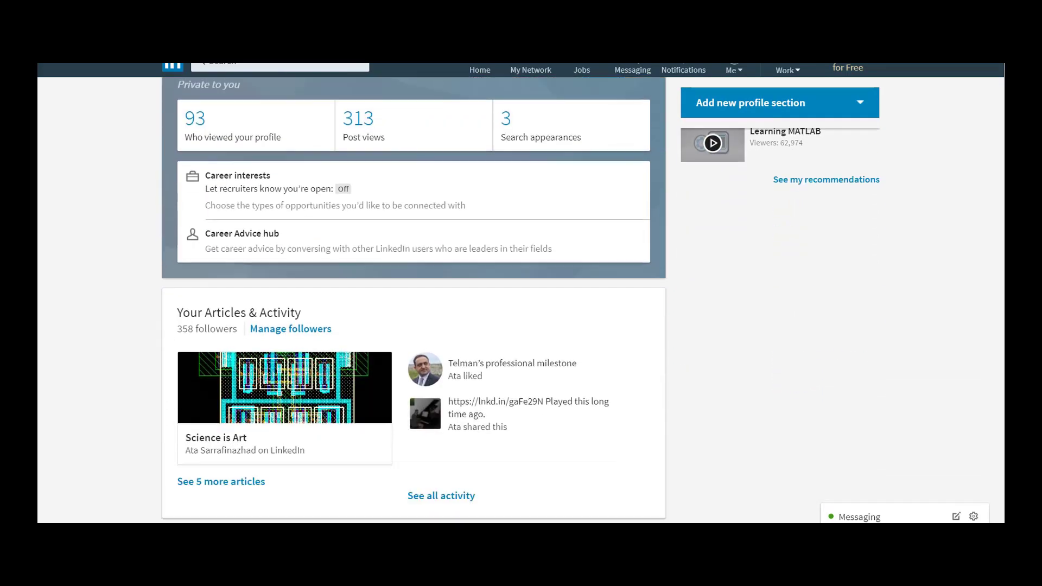
{"action": "scroll", "coordinate": [521, 299], "scroll_direction": "down", "scroll_amount": 2}
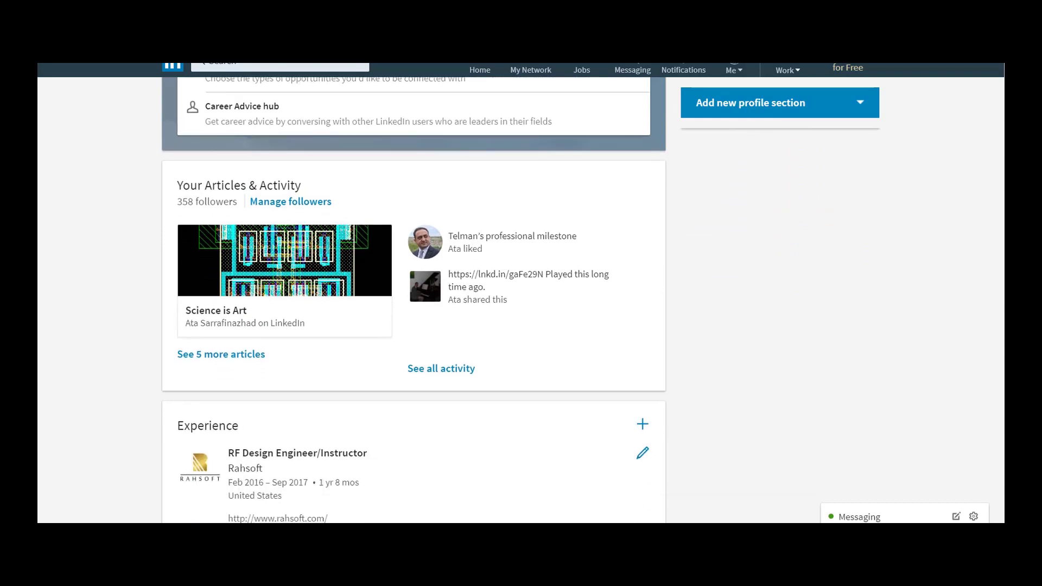
{"action": "scroll", "coordinate": [521, 299], "scroll_direction": "down", "scroll_amount": 1}
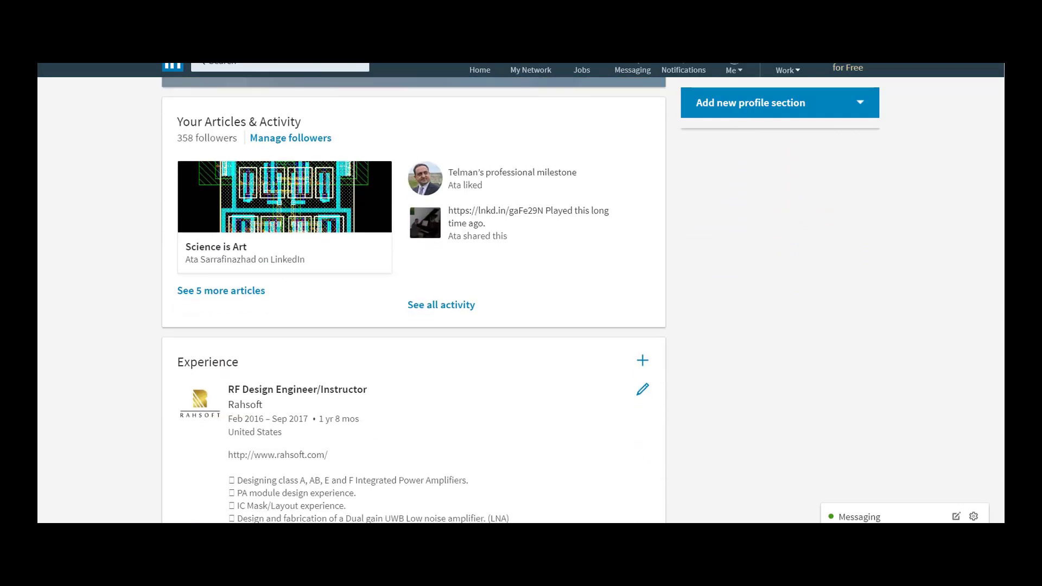
{"action": "scroll", "coordinate": [521, 298], "scroll_direction": "down", "scroll_amount": 3}
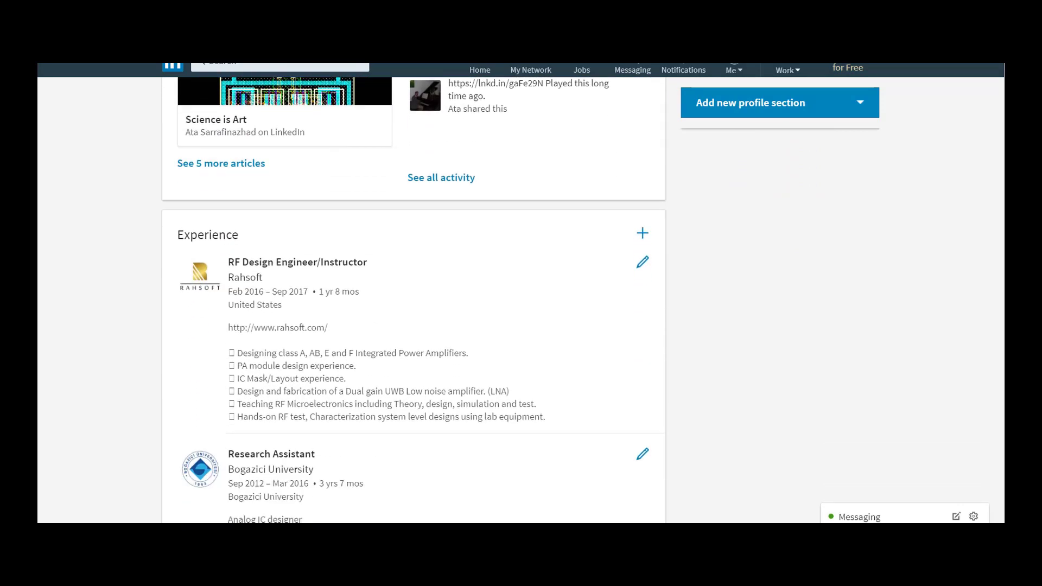
{"action": "scroll", "coordinate": [413, 301], "scroll_direction": "down", "scroll_amount": 1}
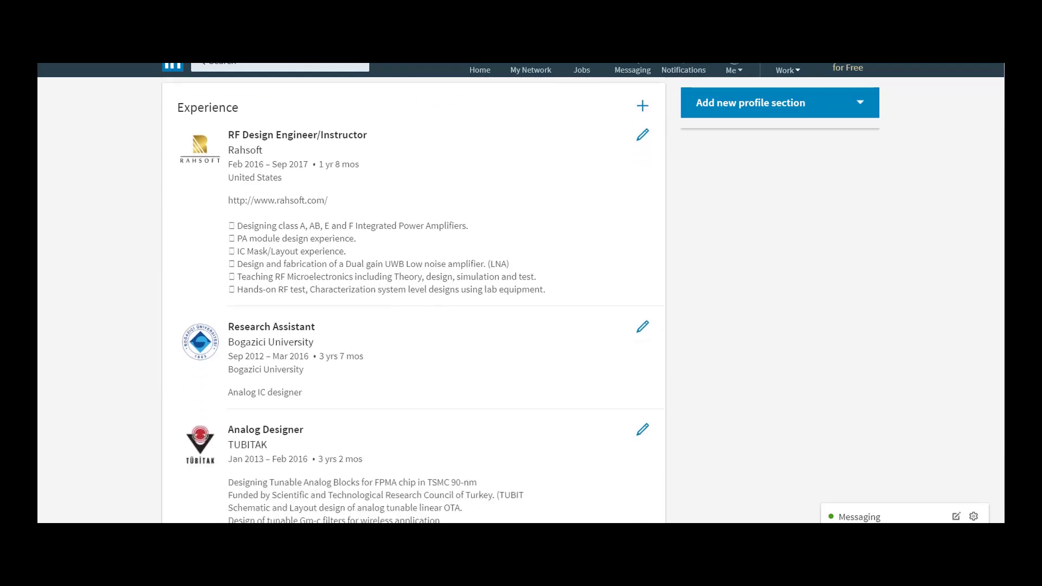
{"action": "scroll", "coordinate": [413, 299], "scroll_direction": "down", "scroll_amount": 4}
{"action": "key", "text": "Home"}
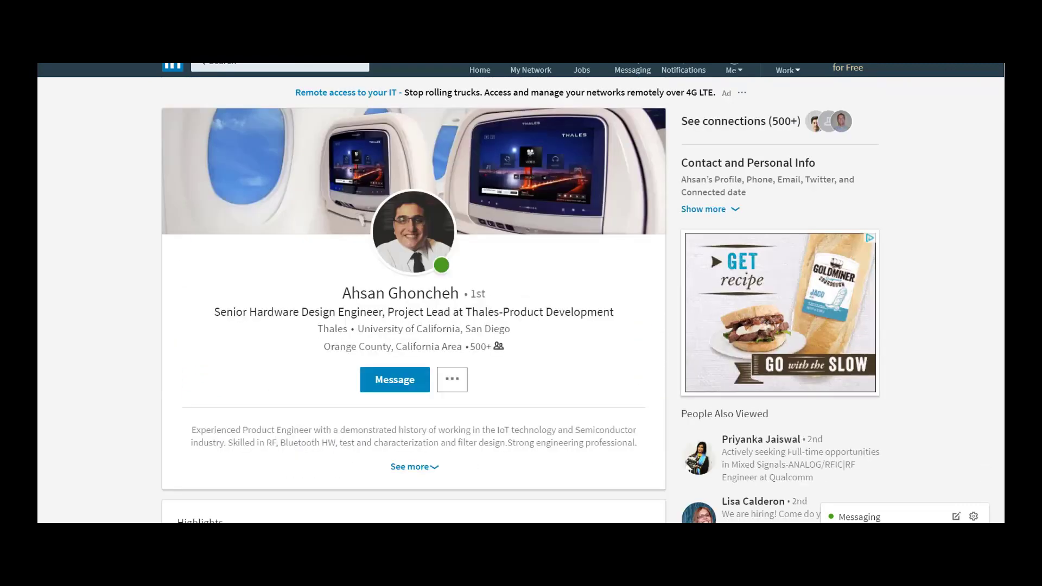
{"action": "scroll", "coordinate": [414, 299], "scroll_direction": "down", "scroll_amount": 4}
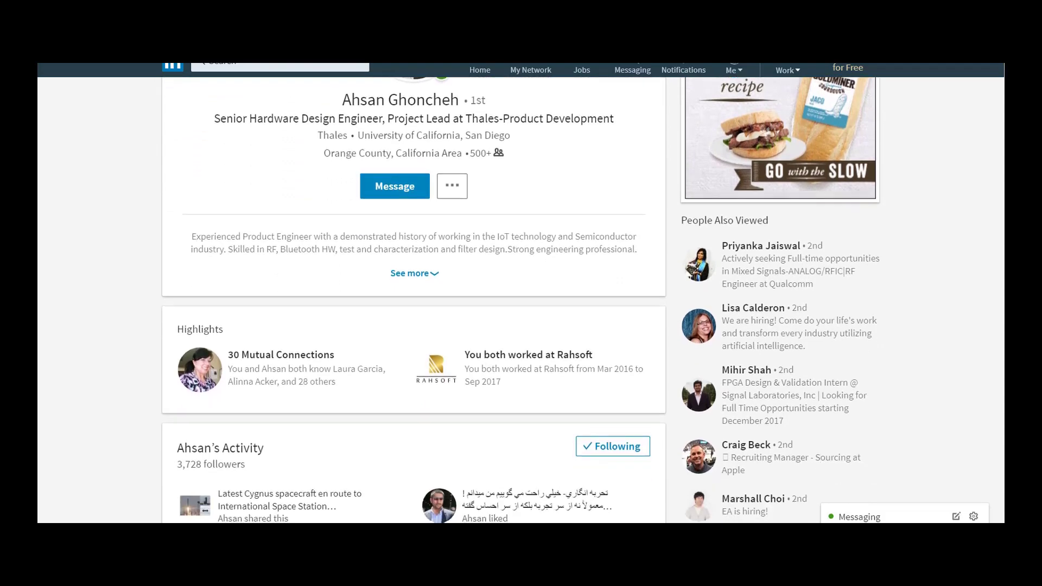
{"action": "scroll", "coordinate": [413, 299], "scroll_direction": "down", "scroll_amount": 4}
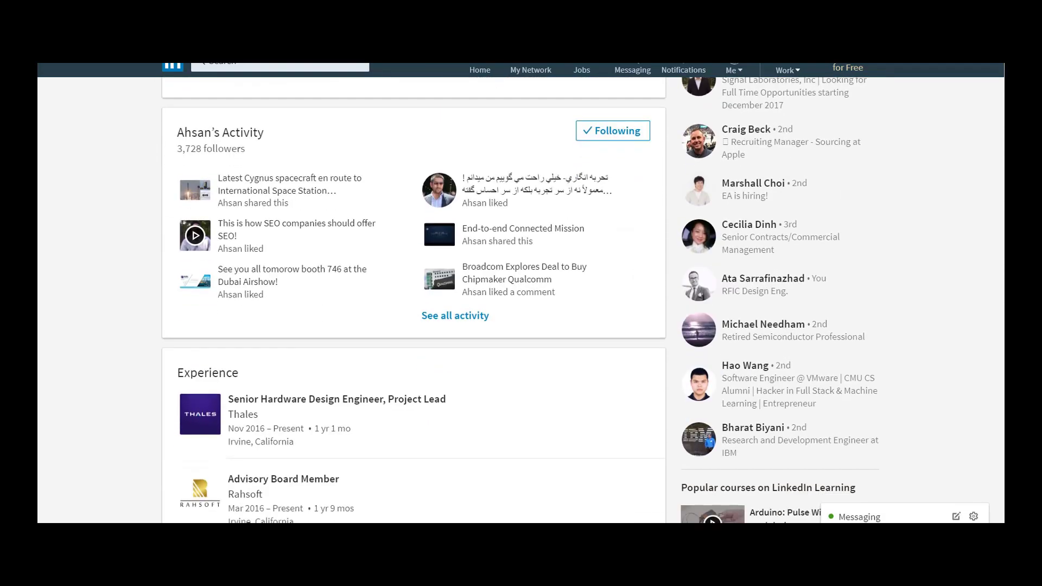
{"action": "scroll", "coordinate": [413, 298], "scroll_direction": "down", "scroll_amount": 1}
{"action": "scroll", "coordinate": [413, 298], "scroll_direction": "down", "scroll_amount": 1}
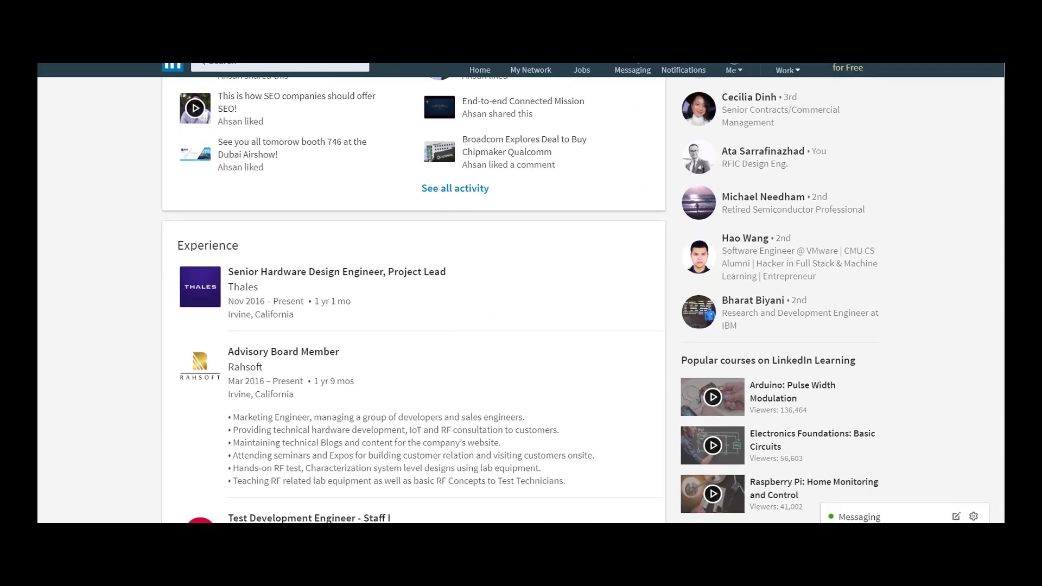
{"action": "scroll", "coordinate": [413, 298], "scroll_direction": "down", "scroll_amount": 1}
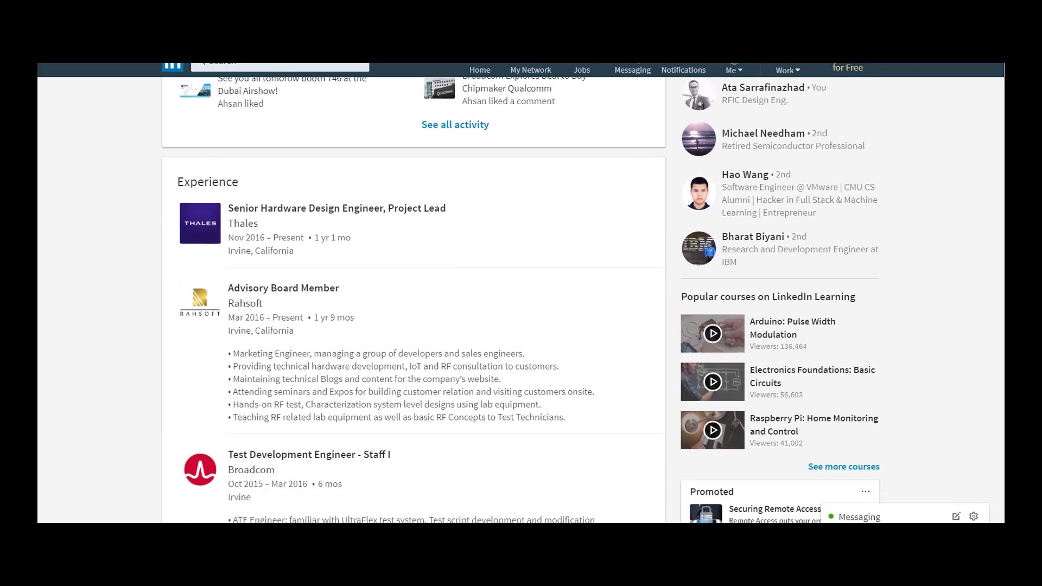
{"action": "scroll", "coordinate": [413, 299], "scroll_direction": "down", "scroll_amount": 3}
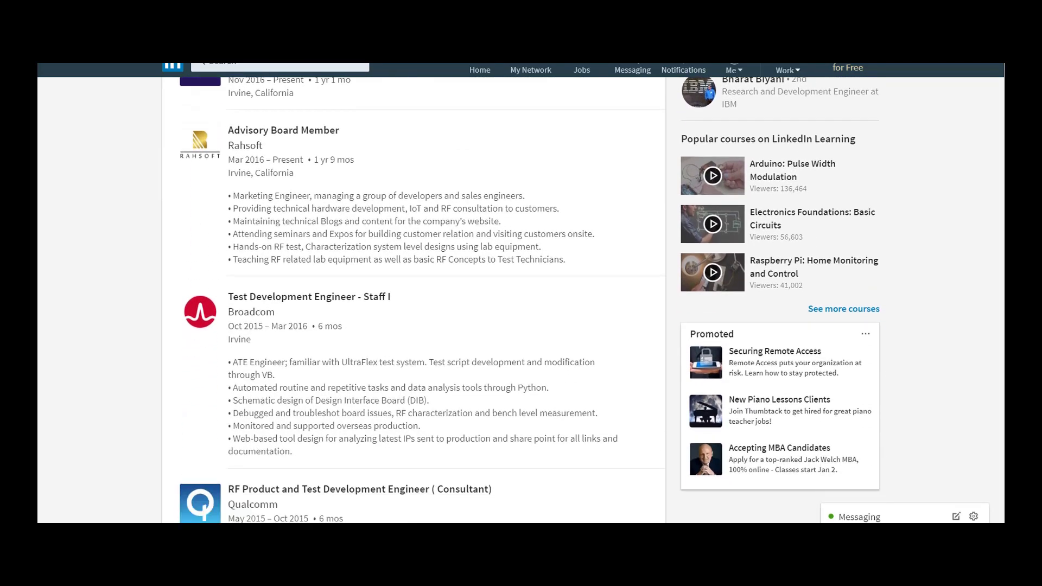
{"action": "scroll", "coordinate": [530, 300], "scroll_direction": "down", "scroll_amount": 2}
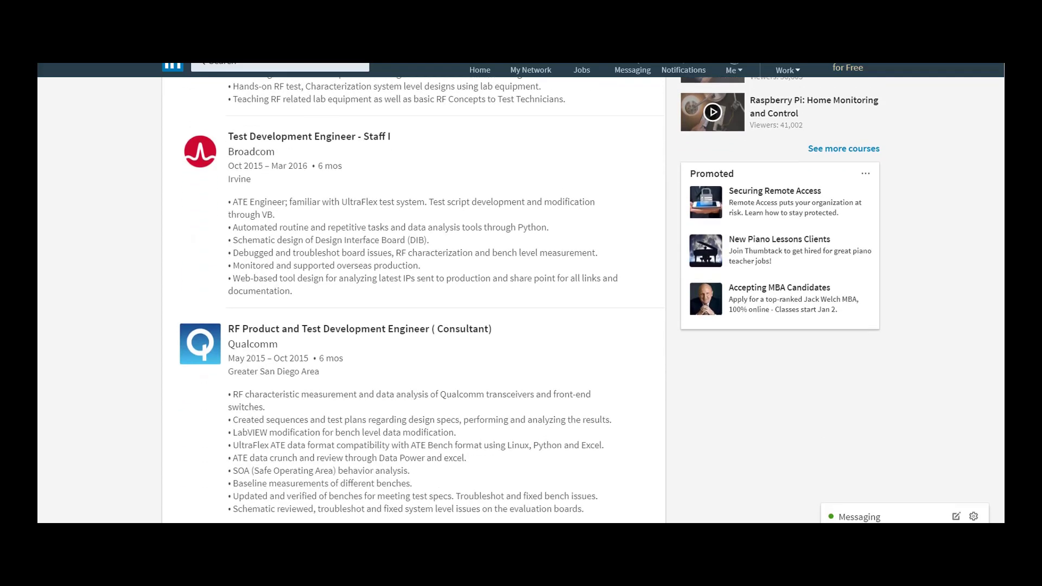
{"action": "scroll", "coordinate": [414, 298], "scroll_direction": "down", "scroll_amount": 1}
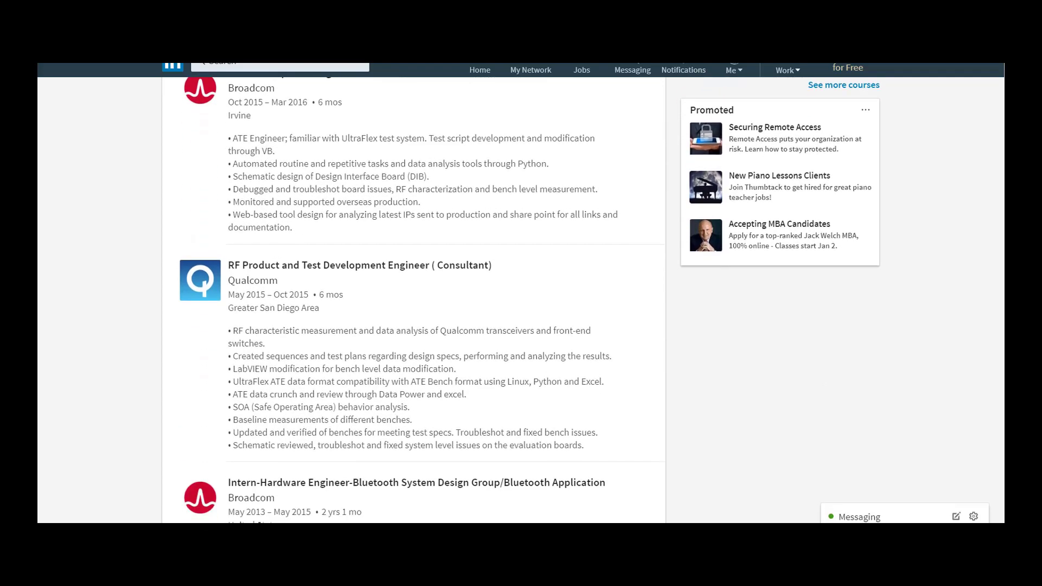
{"action": "scroll", "coordinate": [413, 298], "scroll_direction": "down", "scroll_amount": 1}
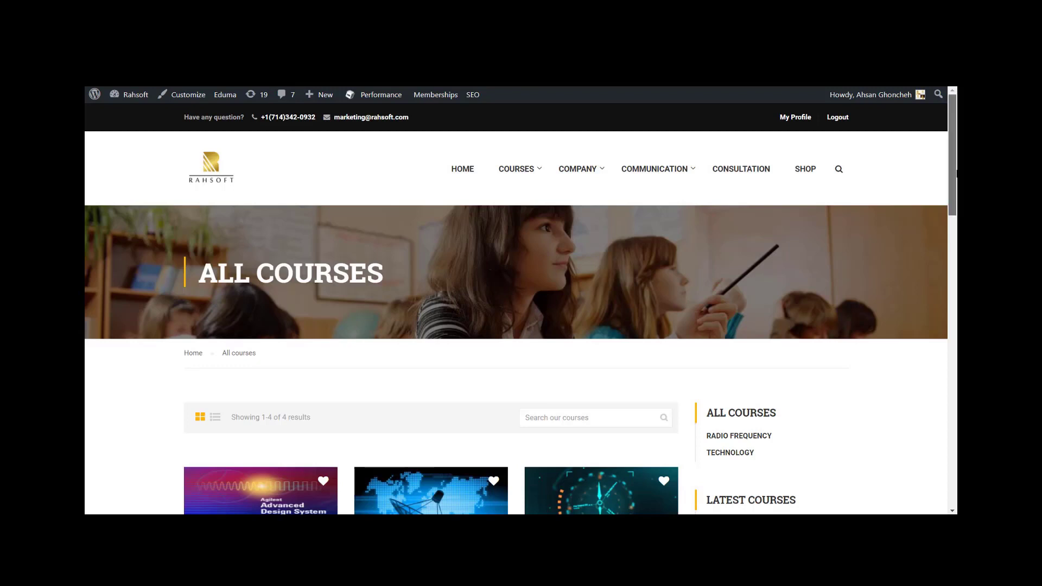
- Scroll down the Rahsoft All Courses page to the four course cards
{"action": "left_click_drag", "start_coordinate": [956, 173], "coordinate": [956, 379]}
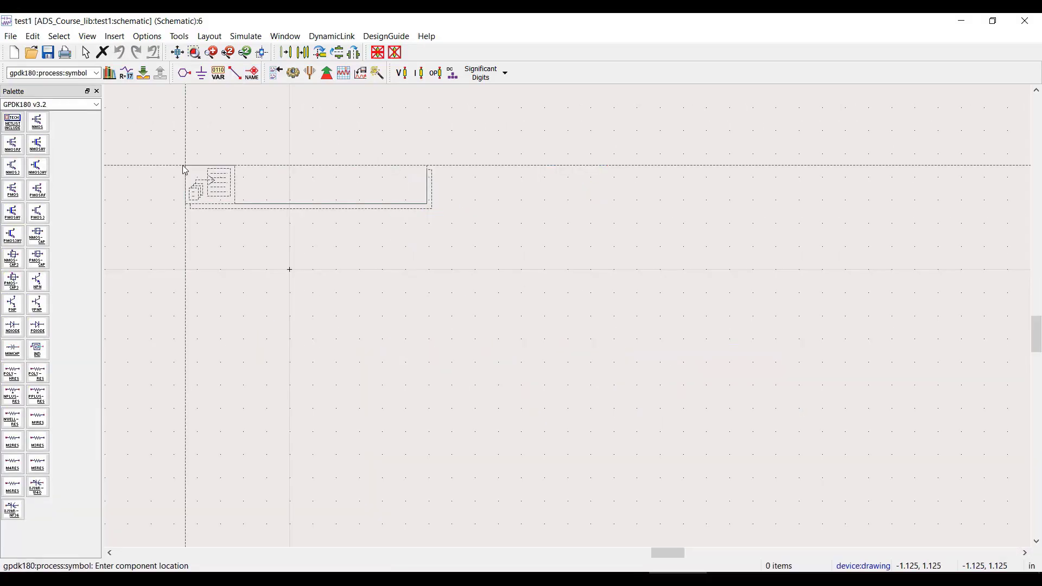
- Place the GPDK NETLIST INCLUDE block, label the source wire Vin, and move the block up-left
{"action": "left_click", "coordinate": [186, 166]}
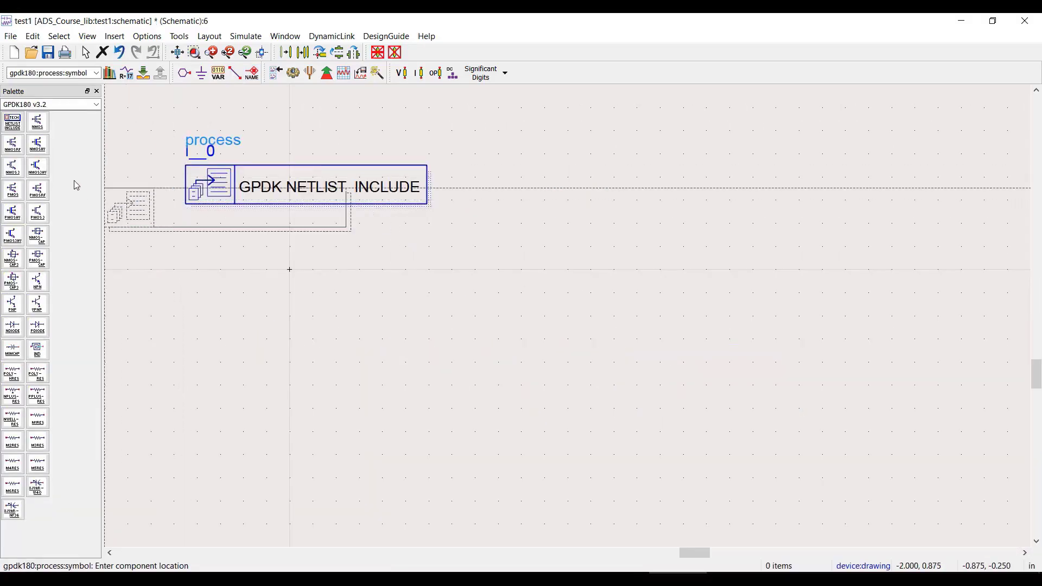
{"action": "left_click", "coordinate": [13, 144]}
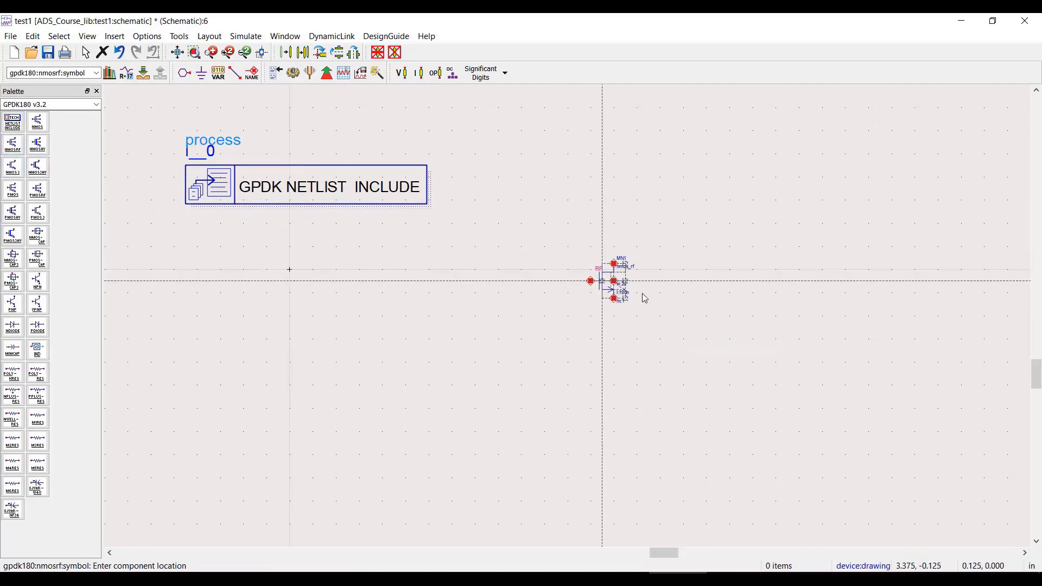
{"action": "key", "text": "Escape"}
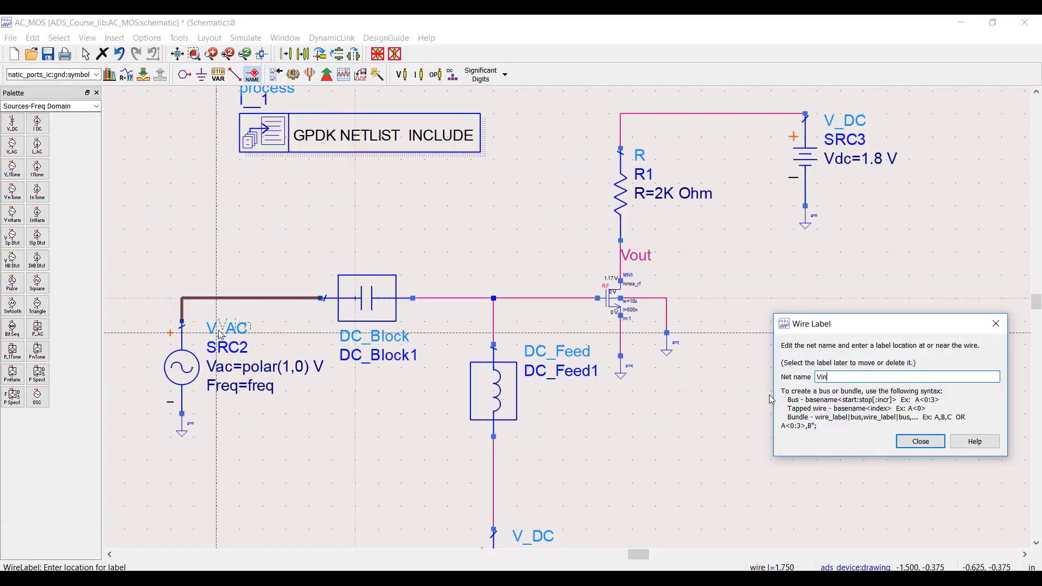
{"action": "left_click", "coordinate": [244, 297]}
{"action": "key", "text": "Escape"}
{"action": "scroll", "coordinate": [525, 311], "scroll_direction": "down", "scroll_amount": 2}
{"action": "scroll", "coordinate": [525, 311], "scroll_direction": "down", "scroll_amount": 2}
{"action": "left_click_drag", "start_coordinate": [451, 163], "coordinate": [326, 116]}
{"action": "scroll", "coordinate": [396, 185], "scroll_direction": "up", "scroll_amount": 2}
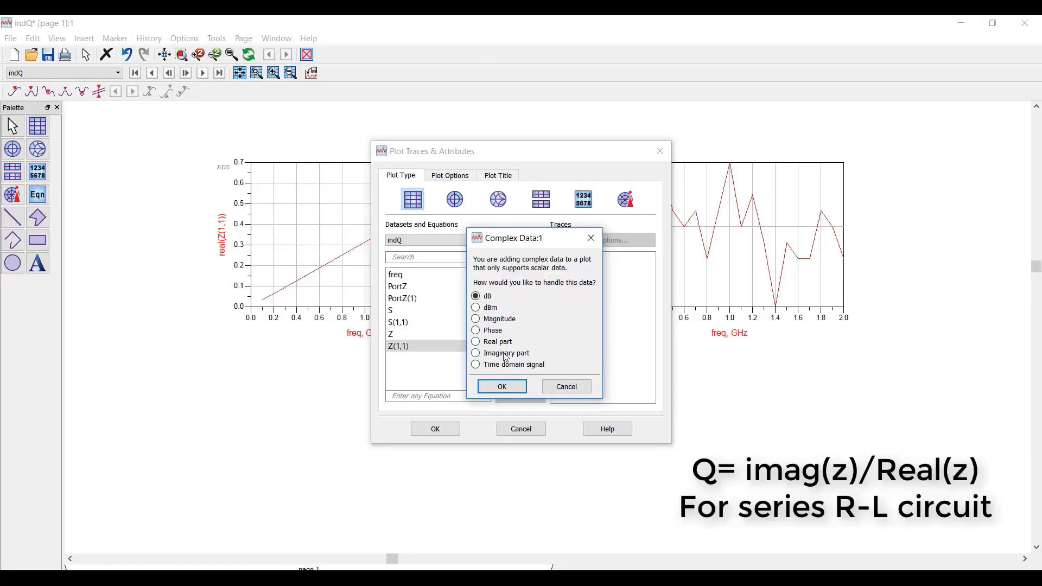
- Add a new imag(Z(1,1)) plot and edit the bottom plot's y-axis expression
{"action": "left_click", "coordinate": [507, 354]}
{"action": "left_click", "coordinate": [502, 386]}
{"action": "left_click", "coordinate": [435, 428]}
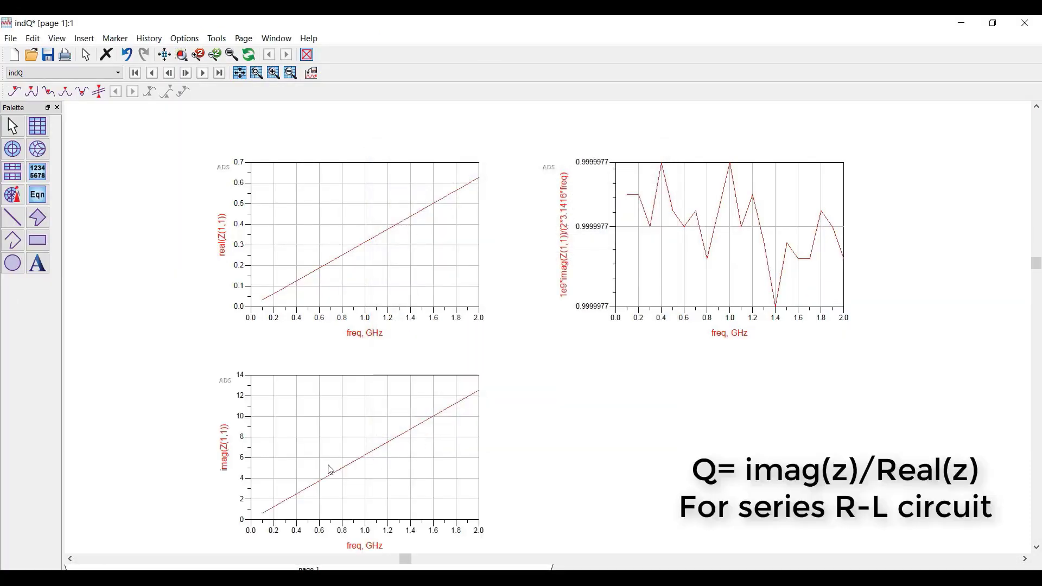
{"action": "double_click", "coordinate": [230, 446]}
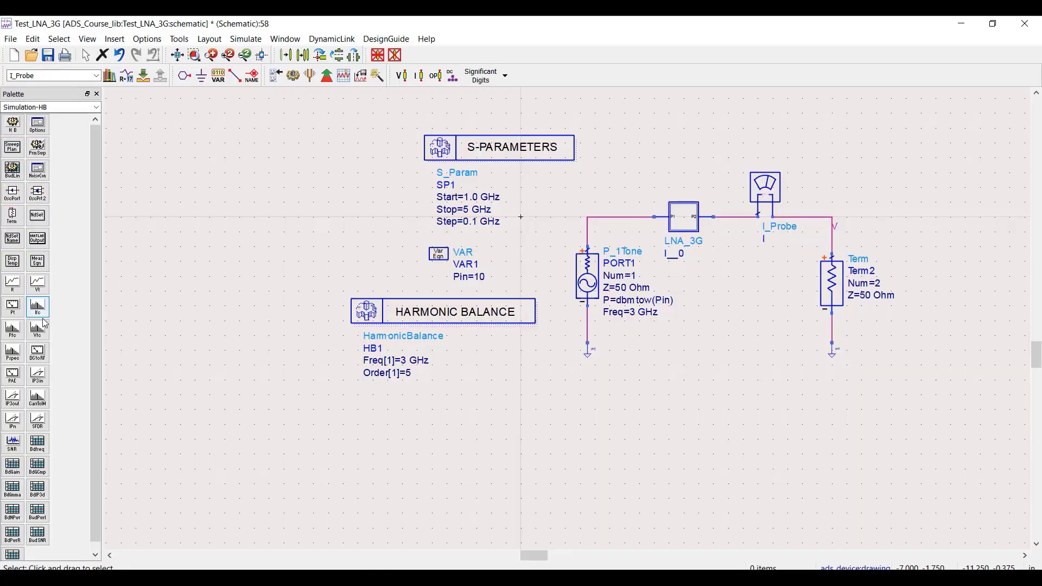
- Place a Pfc component below the HARMONIC BALANCE controller
{"action": "left_click", "coordinate": [12, 330]}
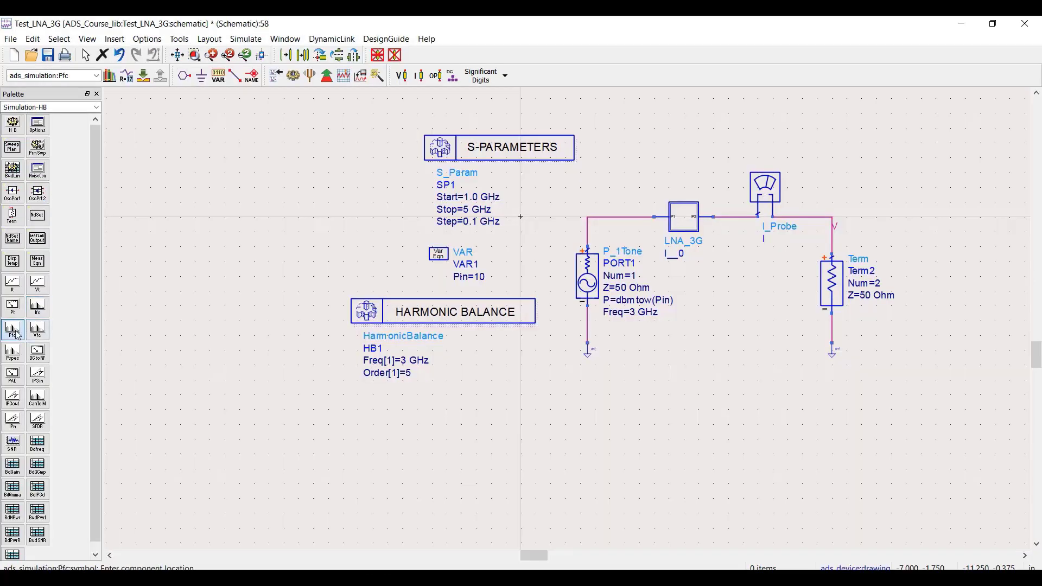
{"action": "left_click", "coordinate": [357, 442]}
{"action": "key", "text": "Escape"}
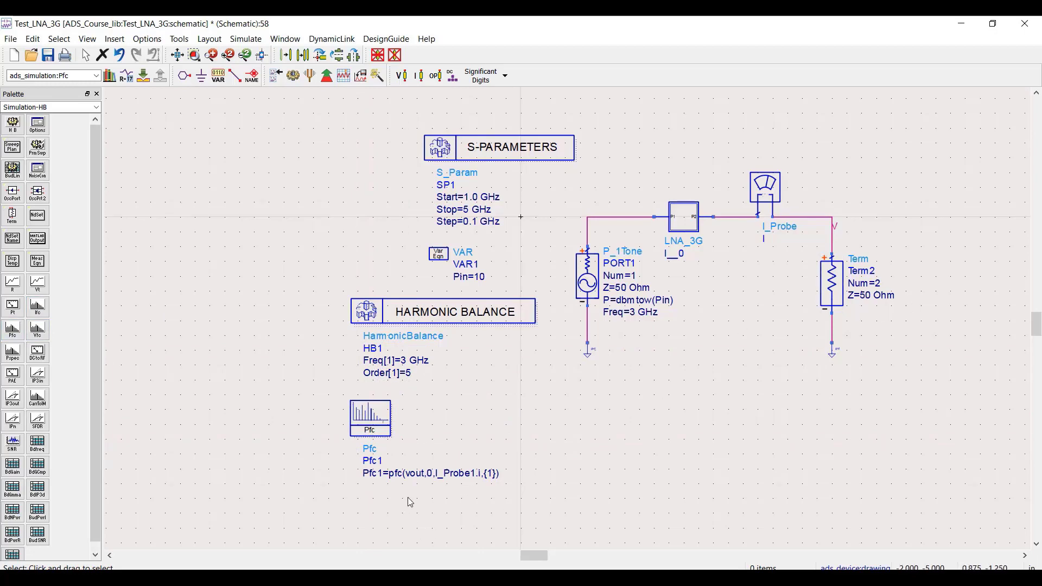
{"action": "scroll", "coordinate": [409, 491], "scroll_direction": "up", "scroll_amount": 2}
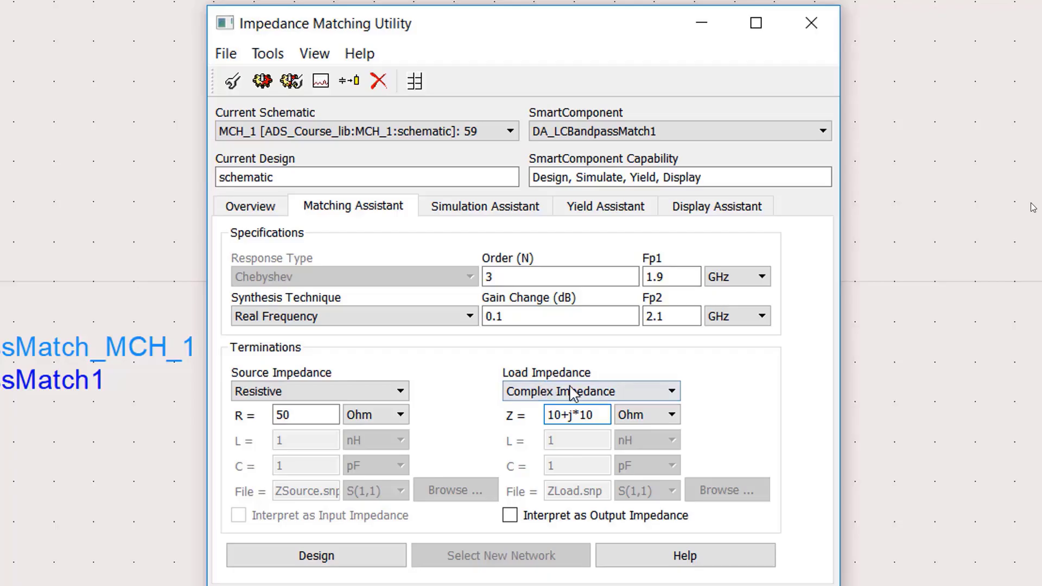